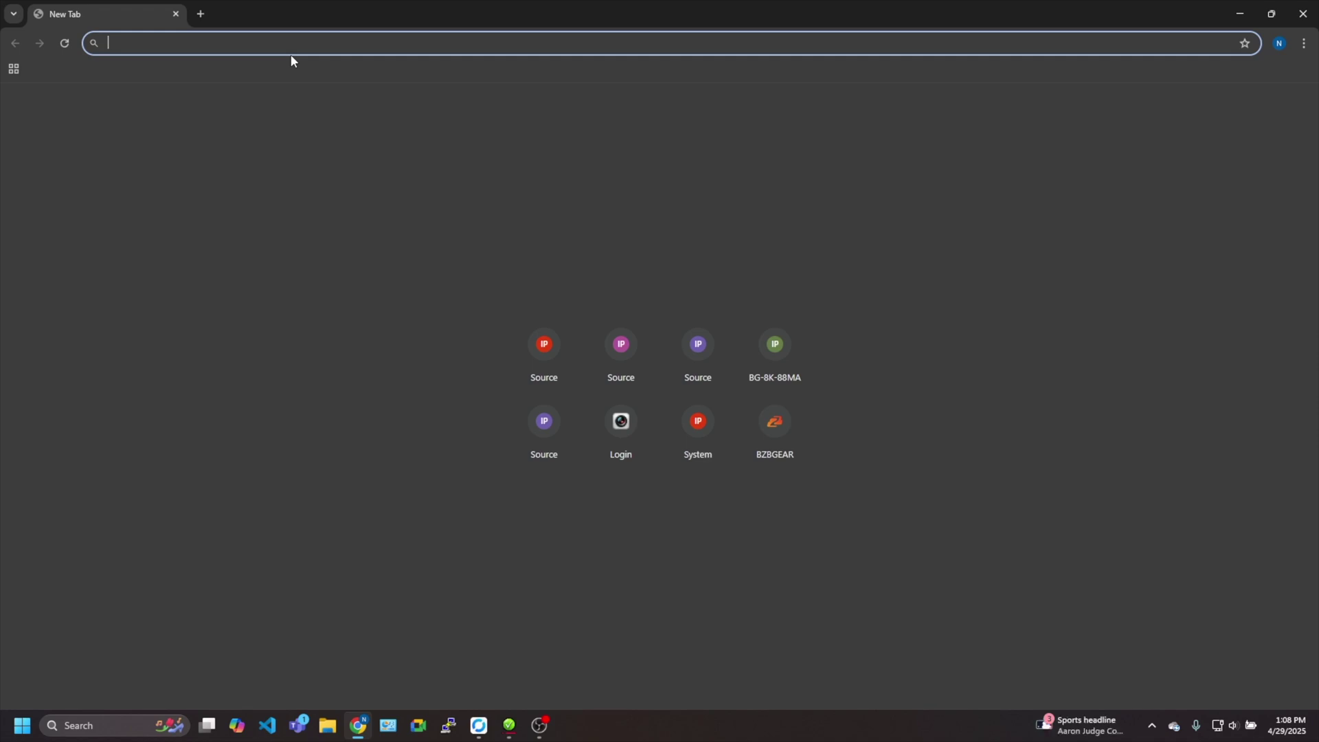
Enter the encoder address 192.168.10.144 in Chrome's address bar
type("192.168.10.144")
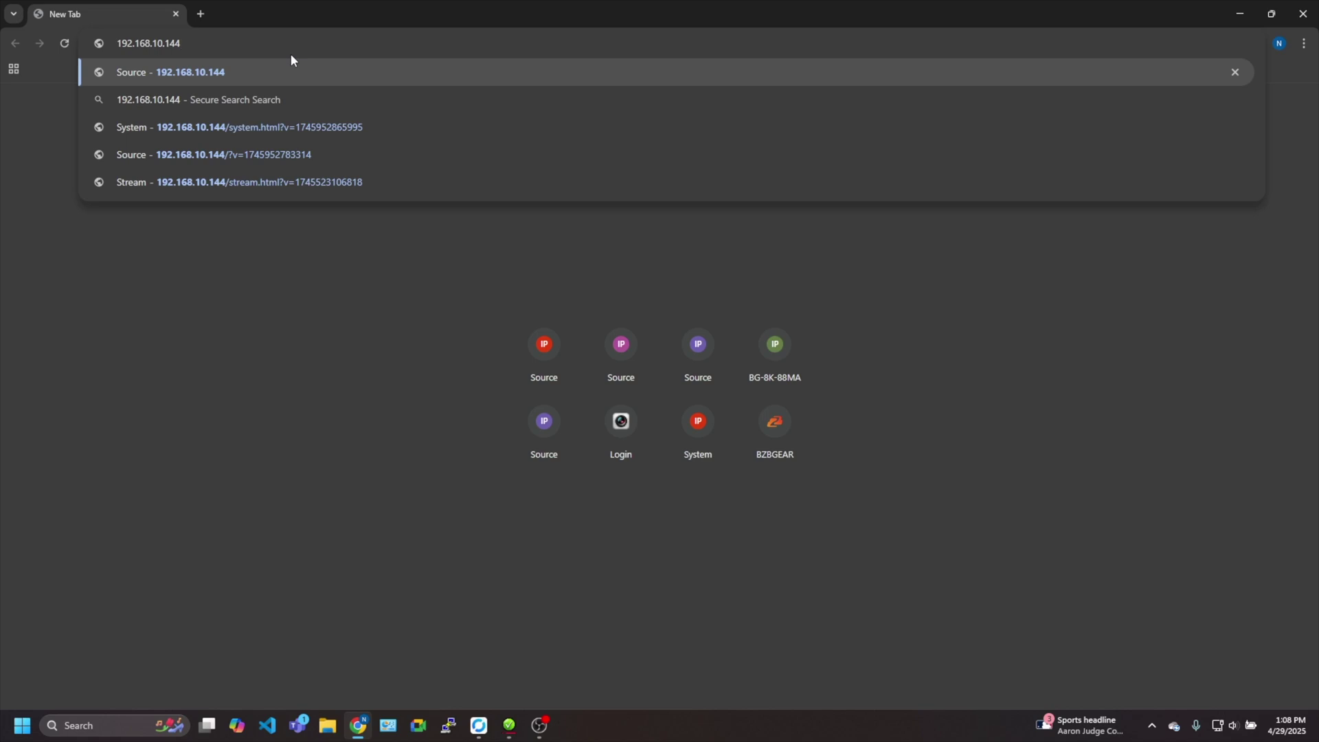
Load the encoder page, sign in with the admin credentials, and dismiss Chrome's password warning
key("Return")
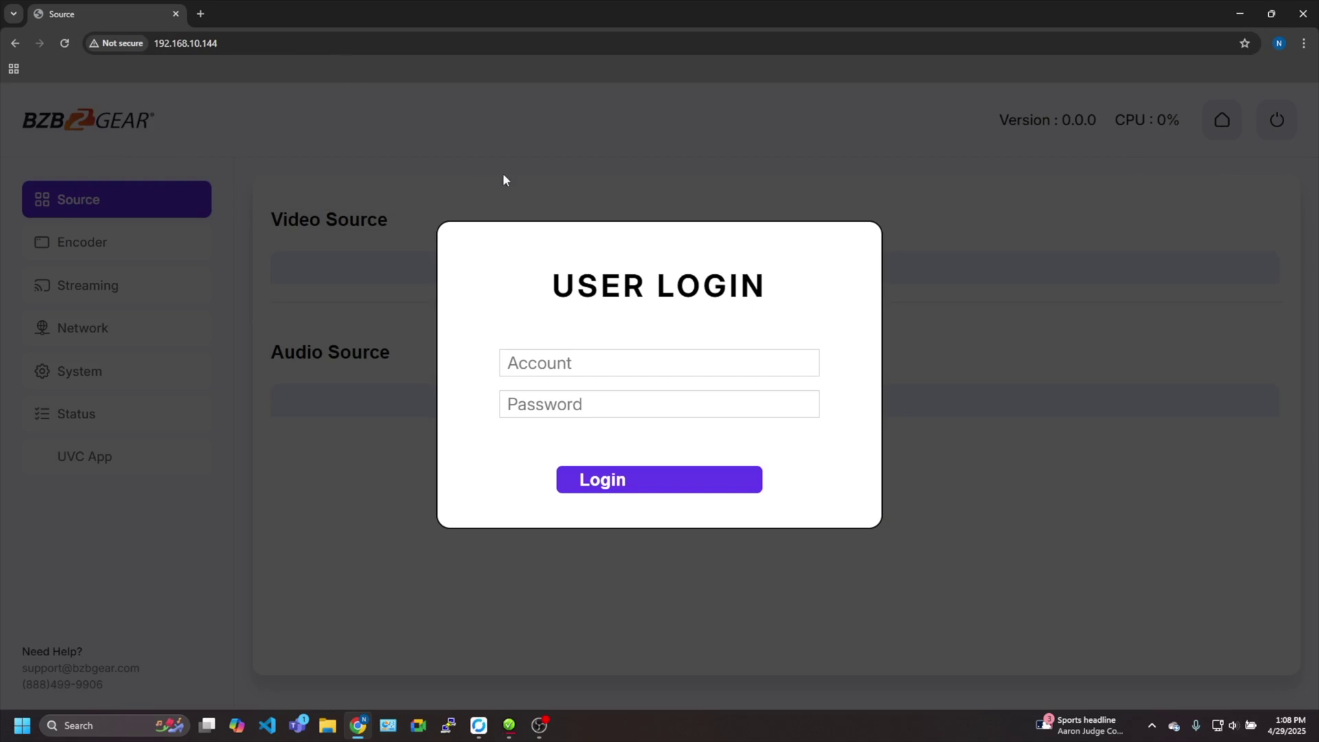
left_click(611, 363)
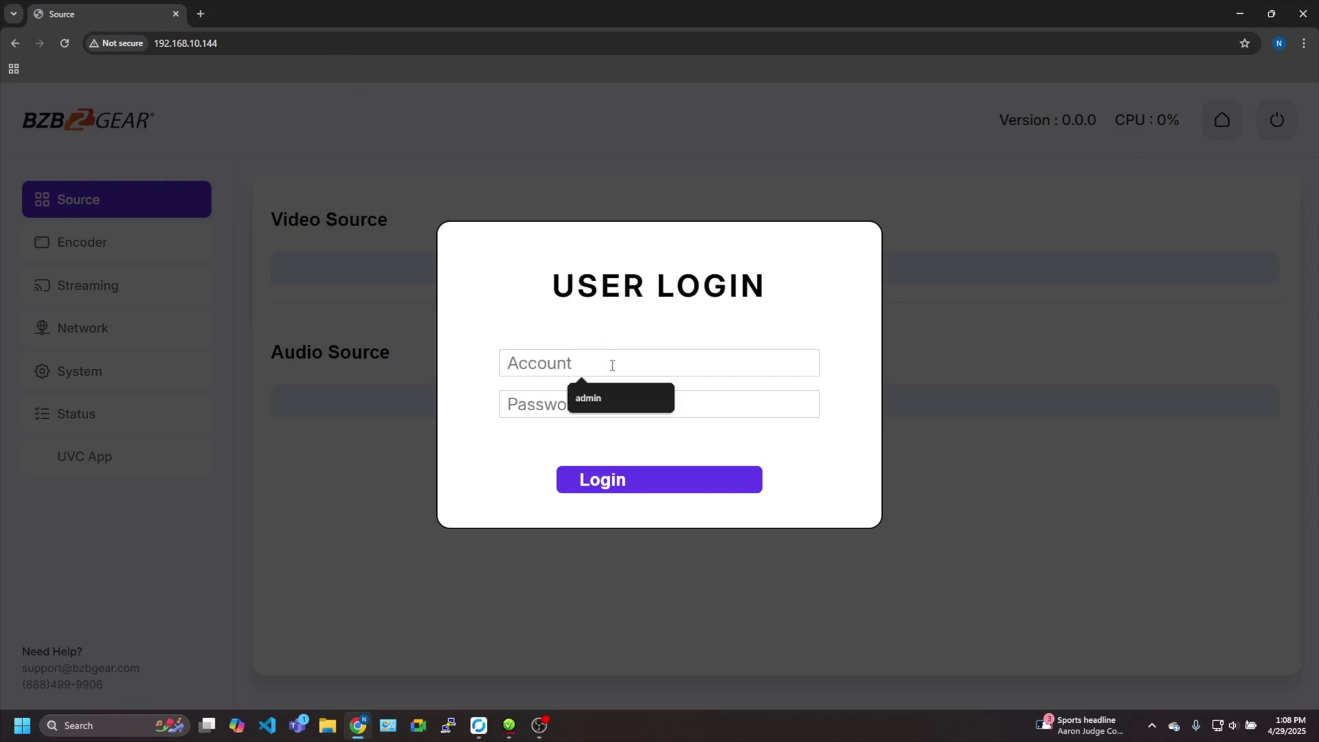
type("admin")
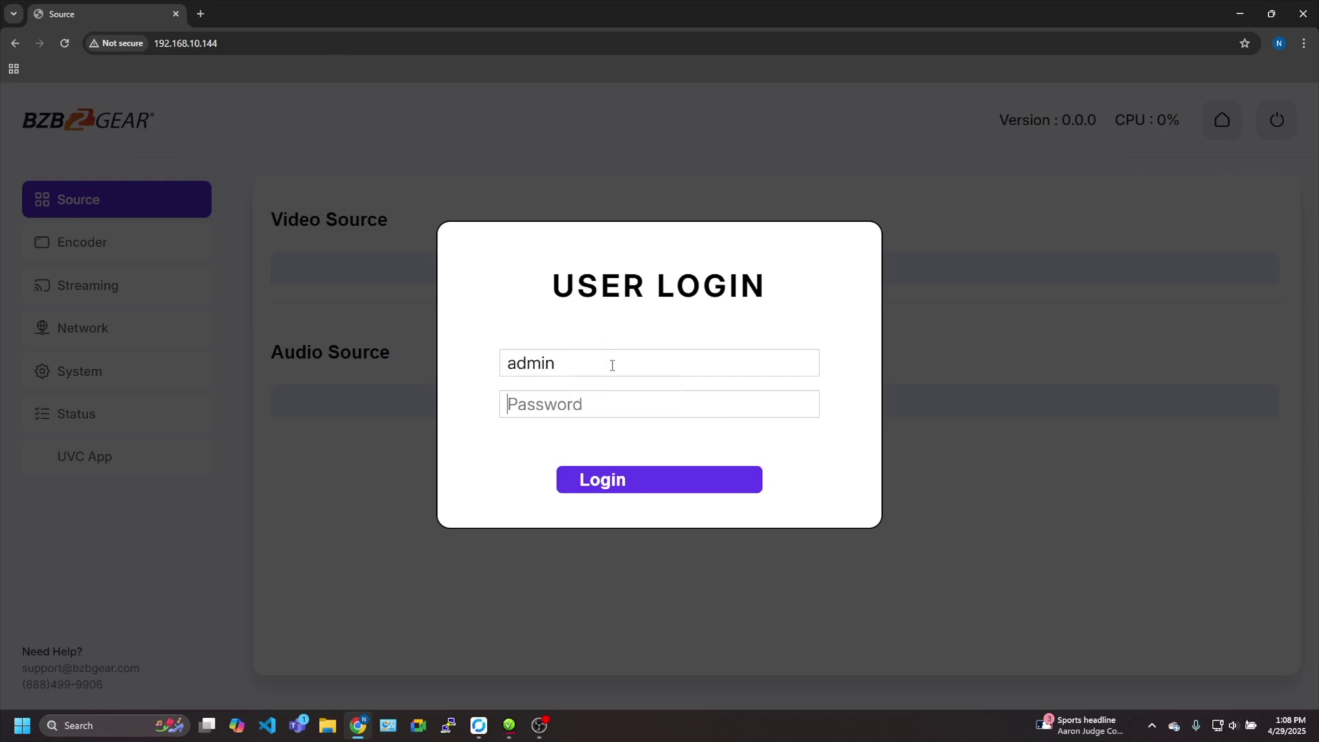
type("admin")
key("Return")
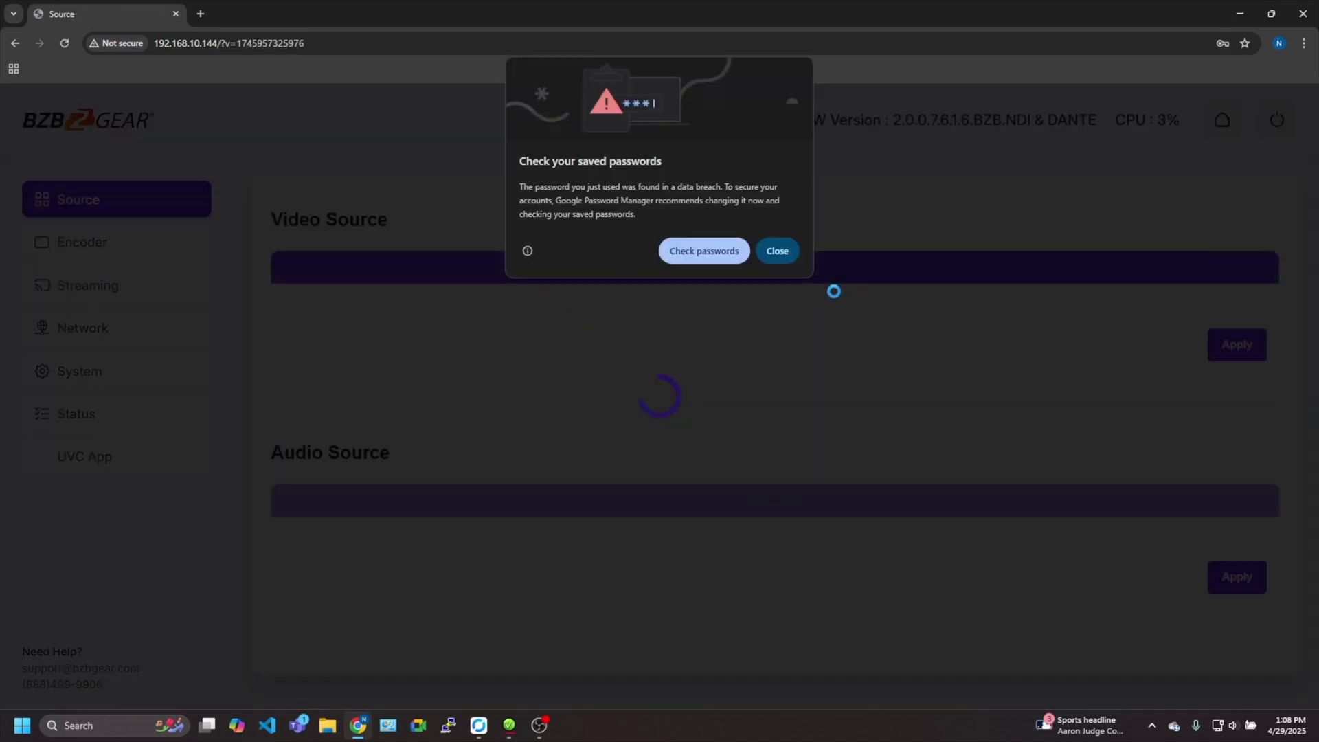
left_click(764, 249)
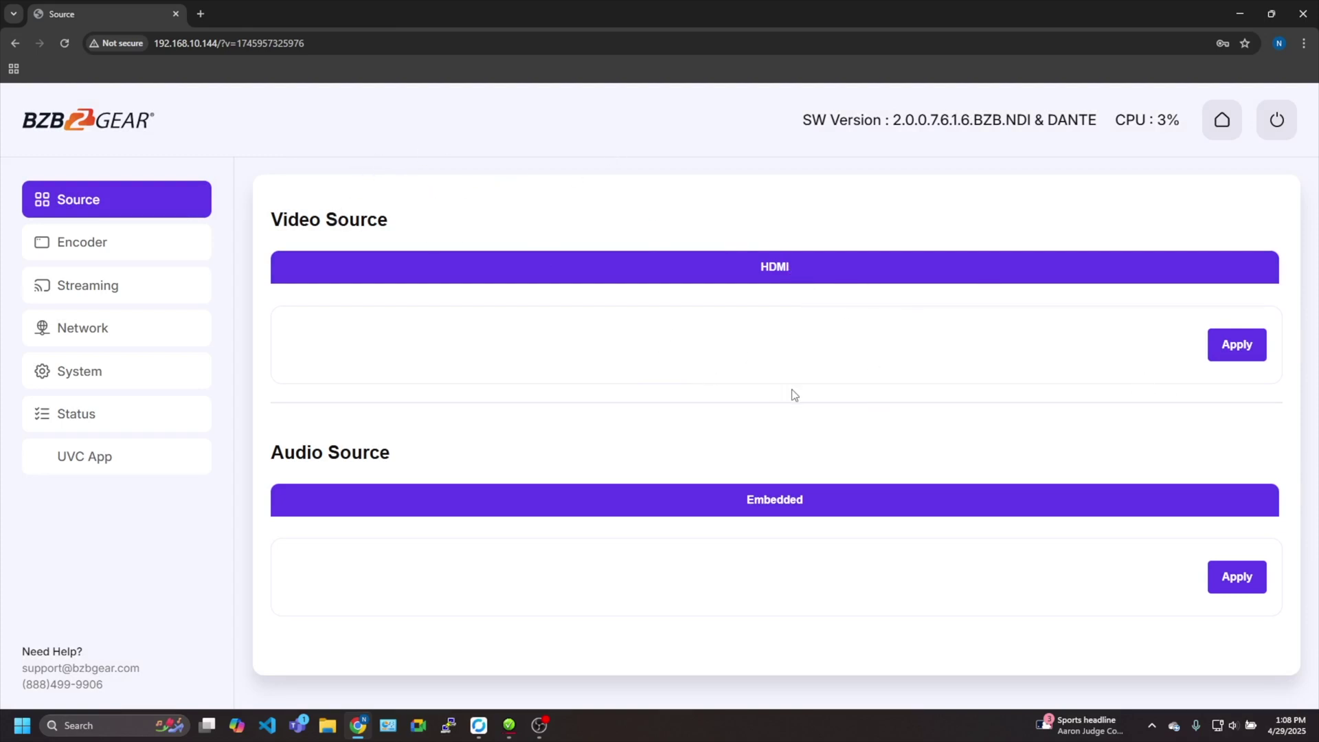
Collapse the source panels, review the input and stream Status page, then return to Source
left_click(1243, 347)
left_click(162, 414)
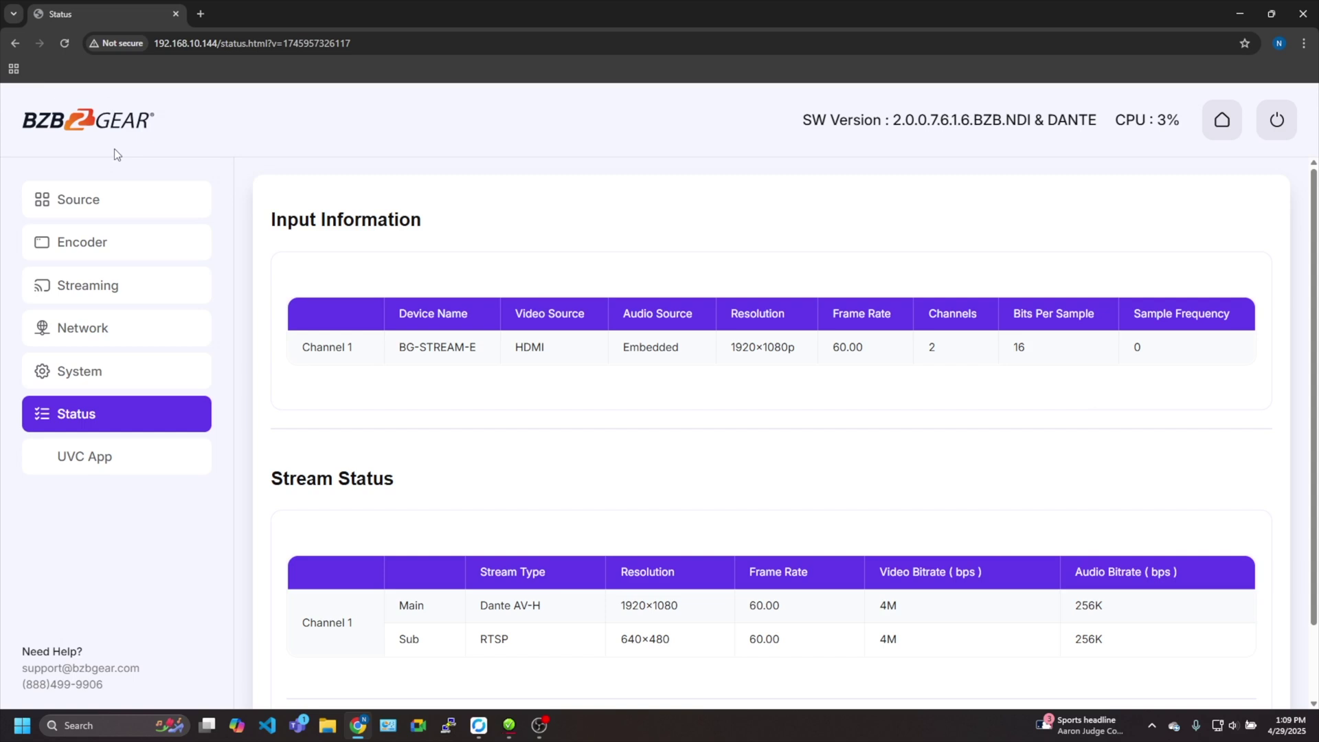
left_click(123, 204)
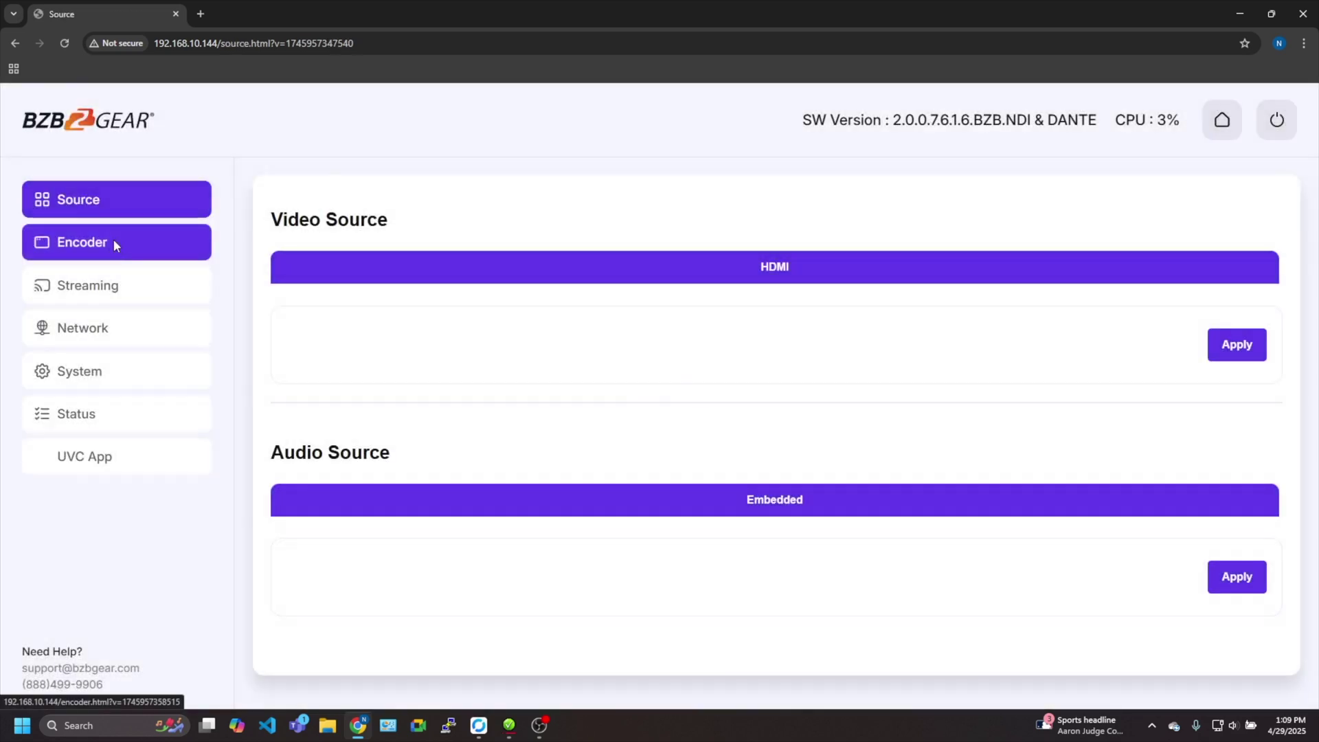
Confirm the encoder resolution stays at 1920×1080 and the frame rate at 60 fps
left_click(113, 243)
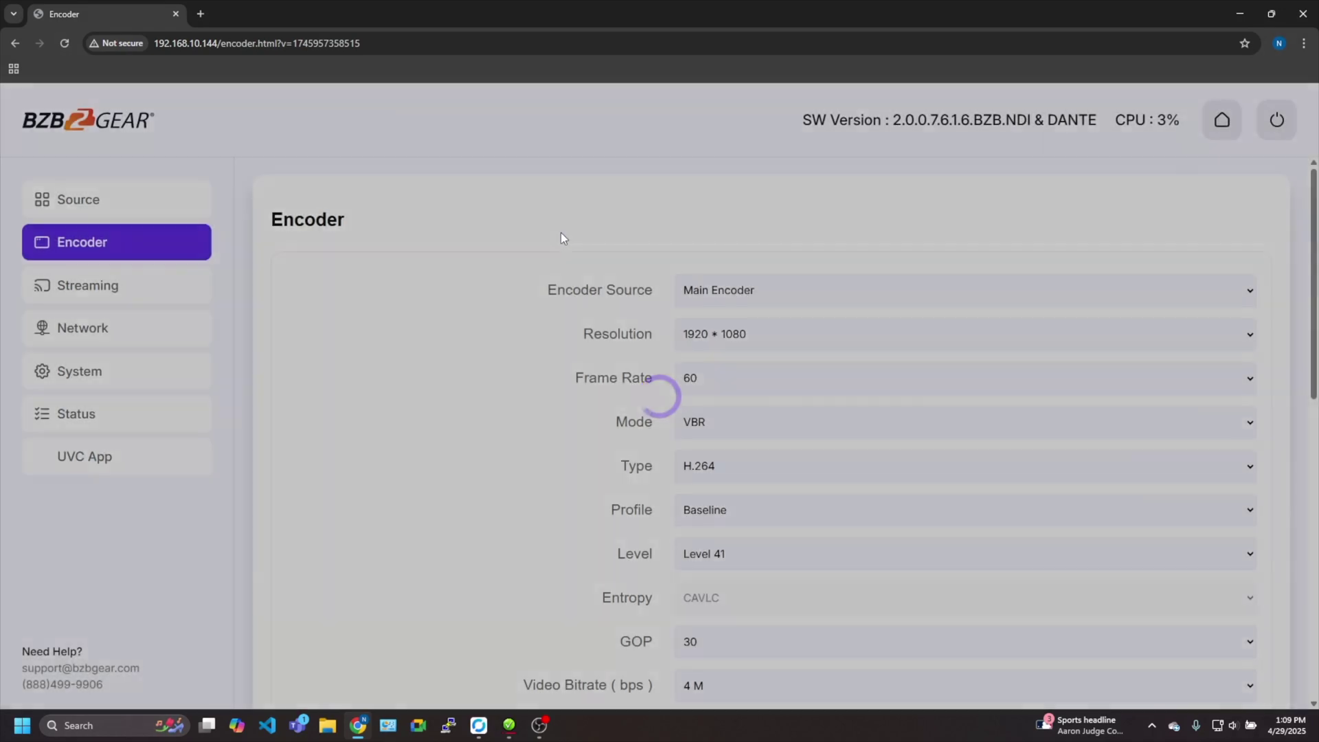
left_click(773, 338)
left_click(773, 340)
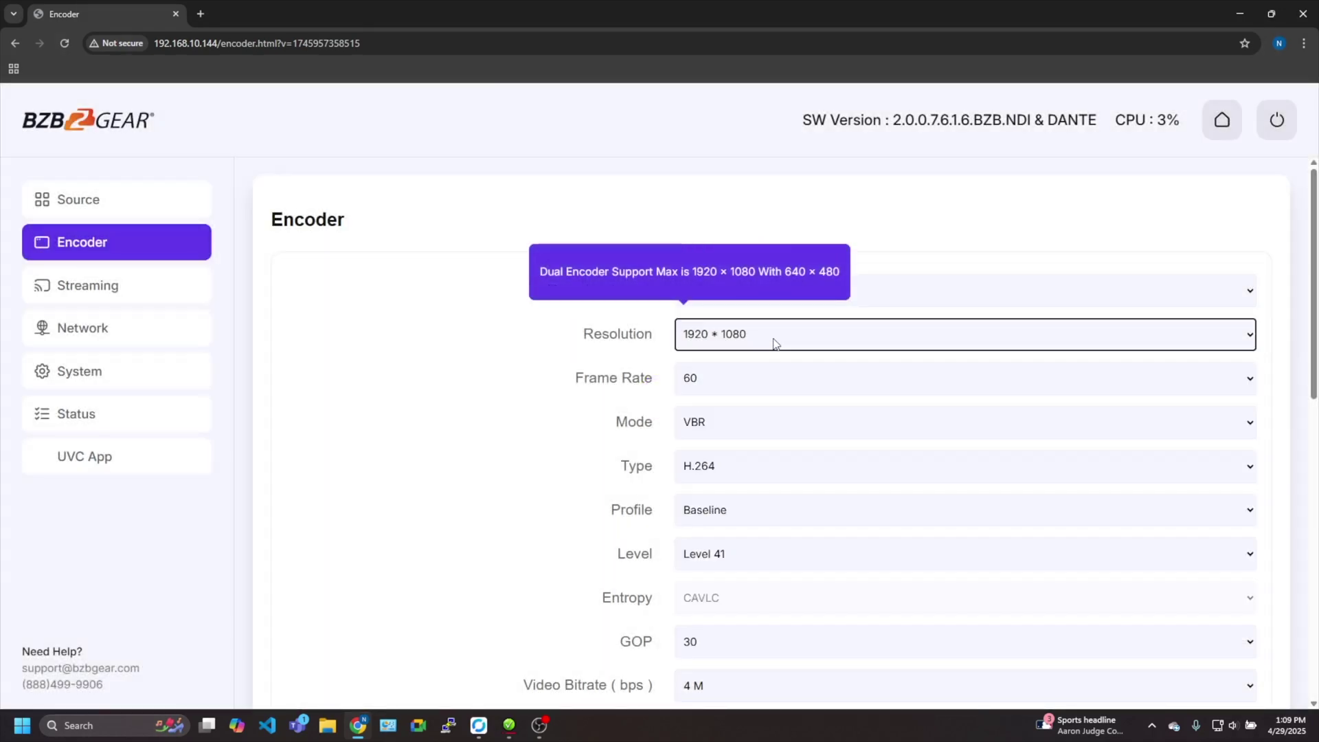
left_click(792, 380)
left_click(744, 377)
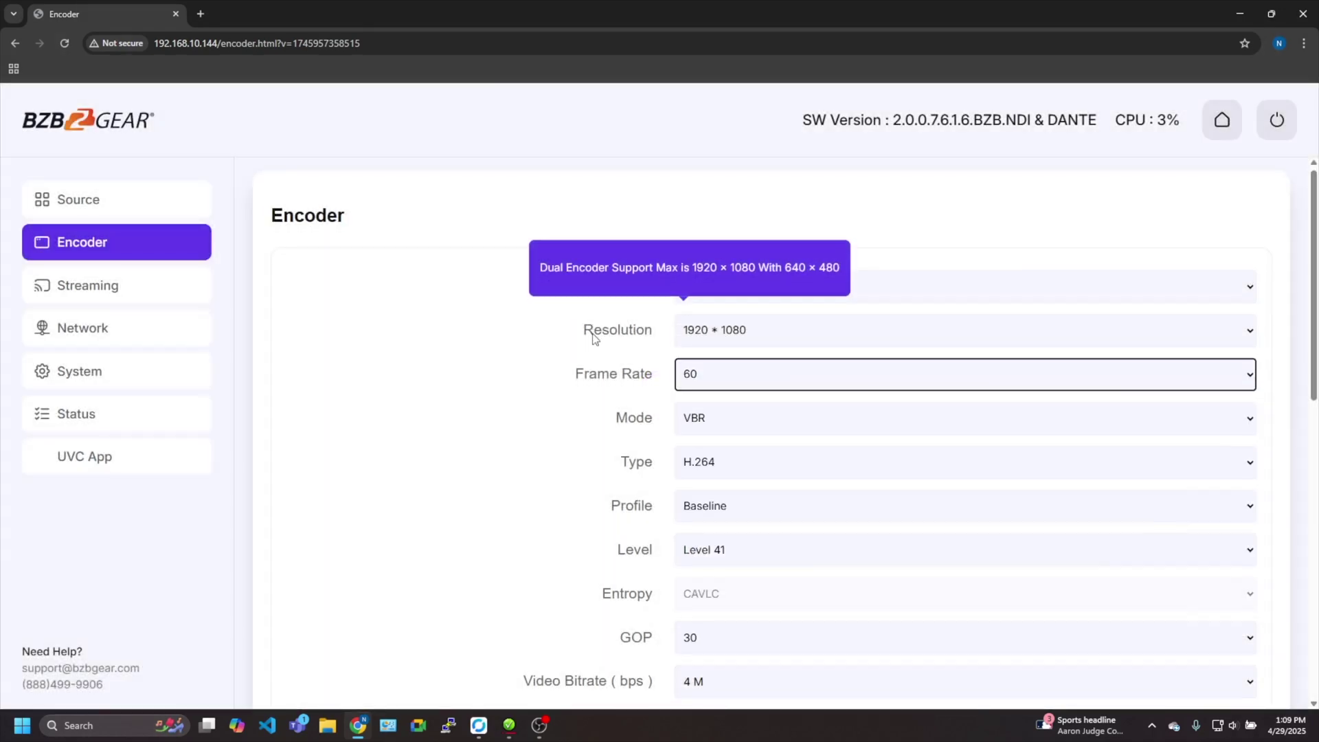
left_click(509, 385)
scroll(491, 386, "down", 3)
scroll(494, 399, "up", 3)
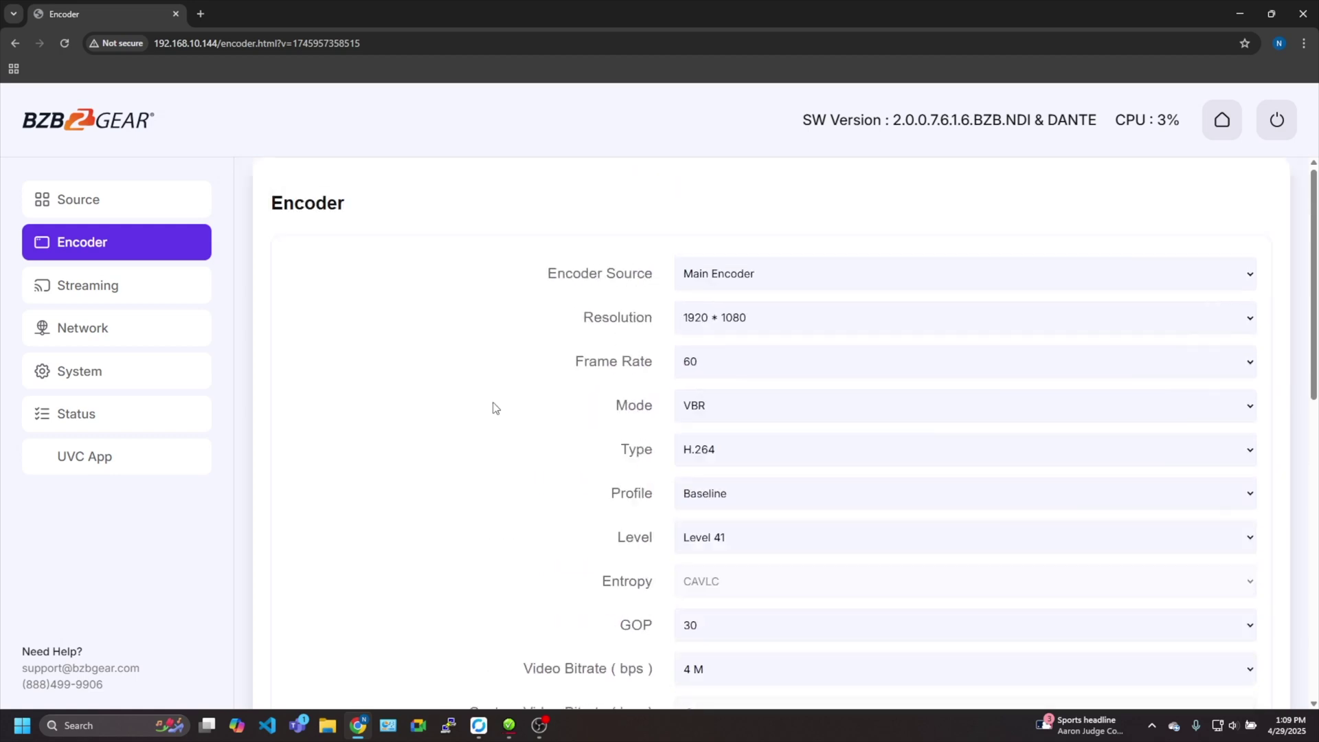
left_click(163, 293)
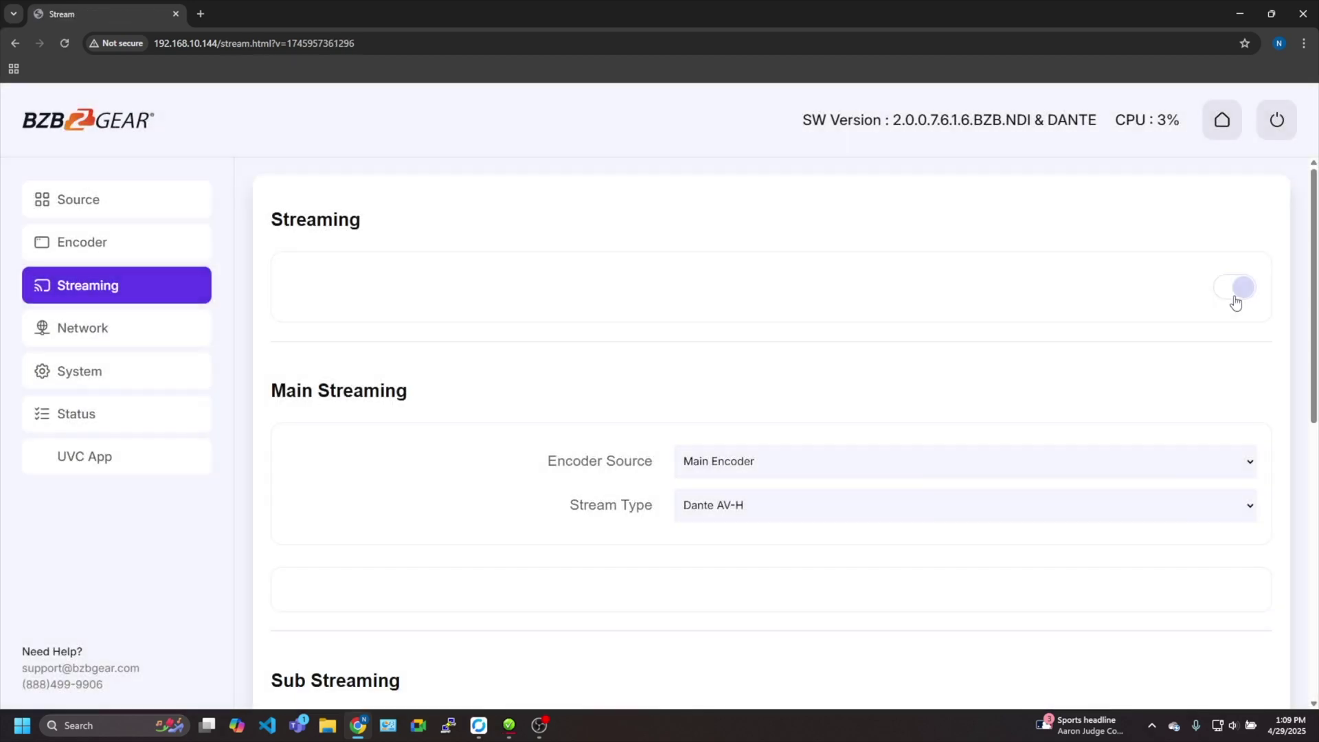
Toggle Main Streaming, keep Dante AV-H as stream type, and apply the settings
left_click(1243, 291)
left_click(1243, 291)
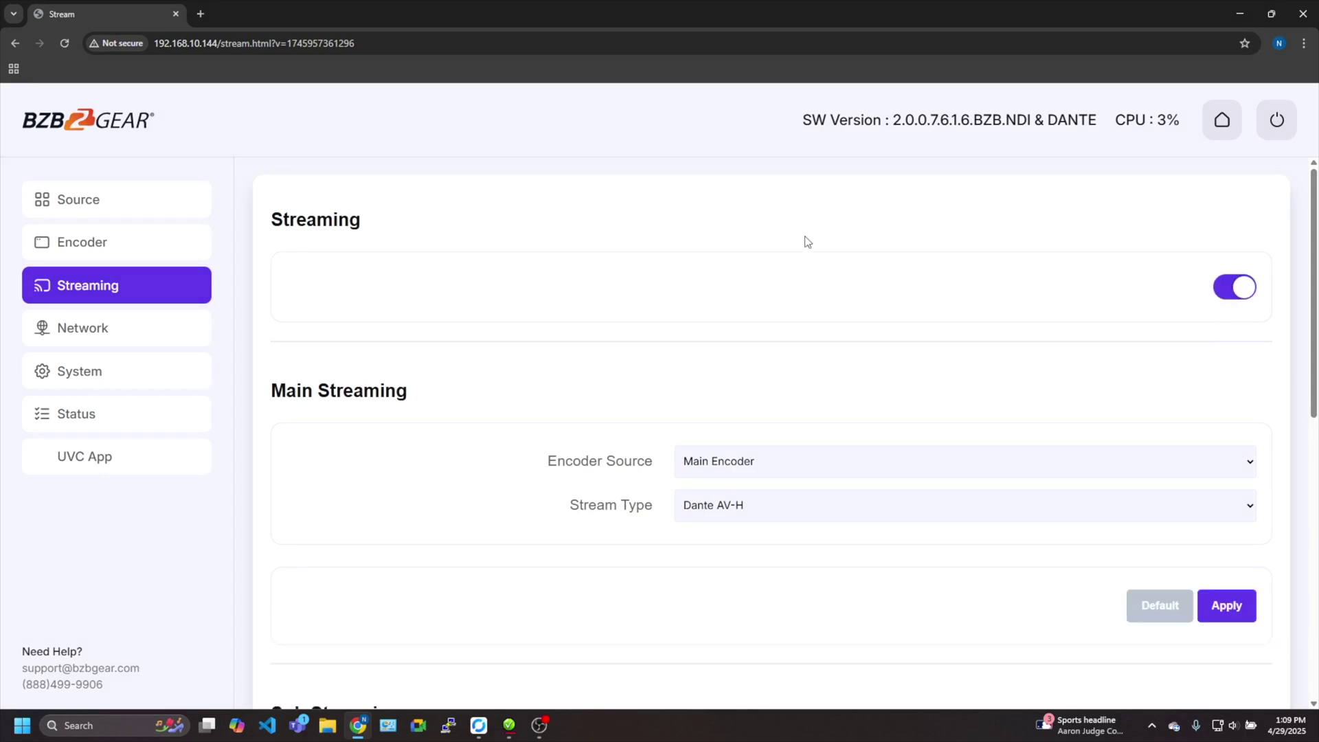
scroll(800, 288, "down", 2)
scroll(767, 318, "up", 1)
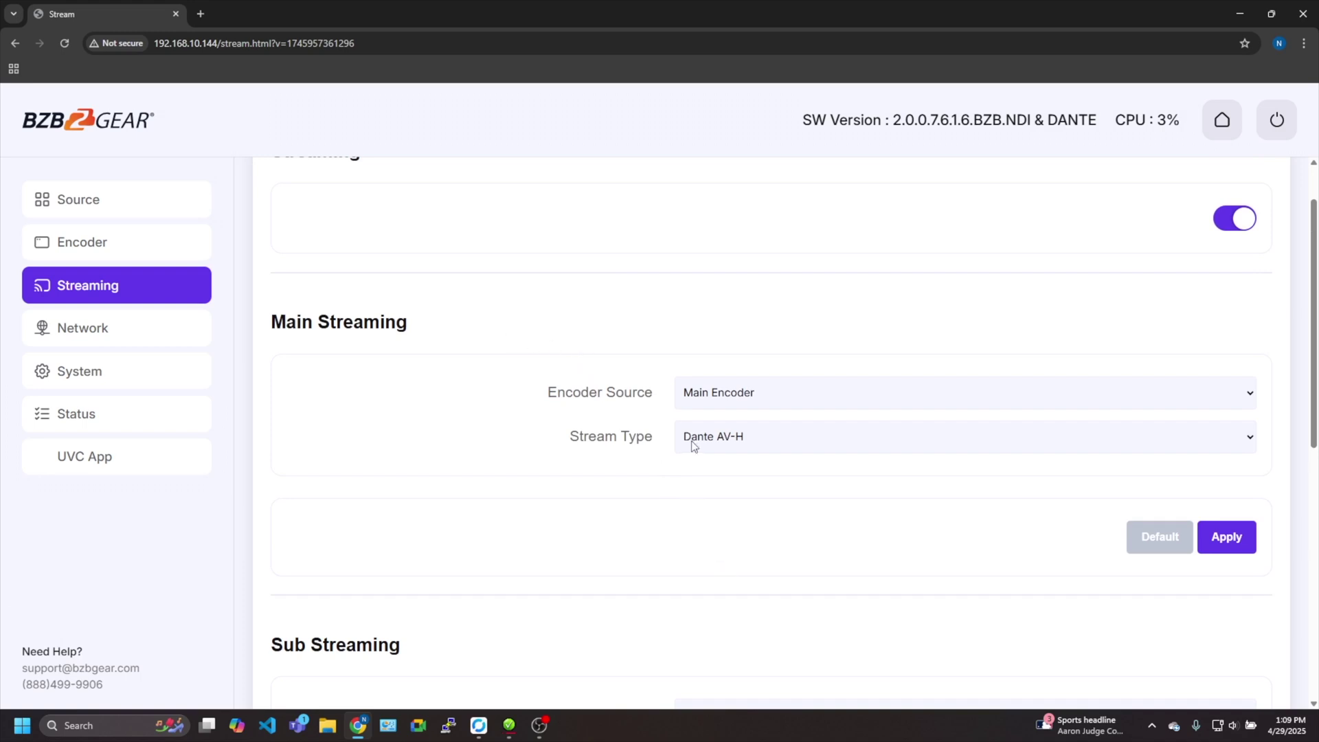
left_click(752, 447)
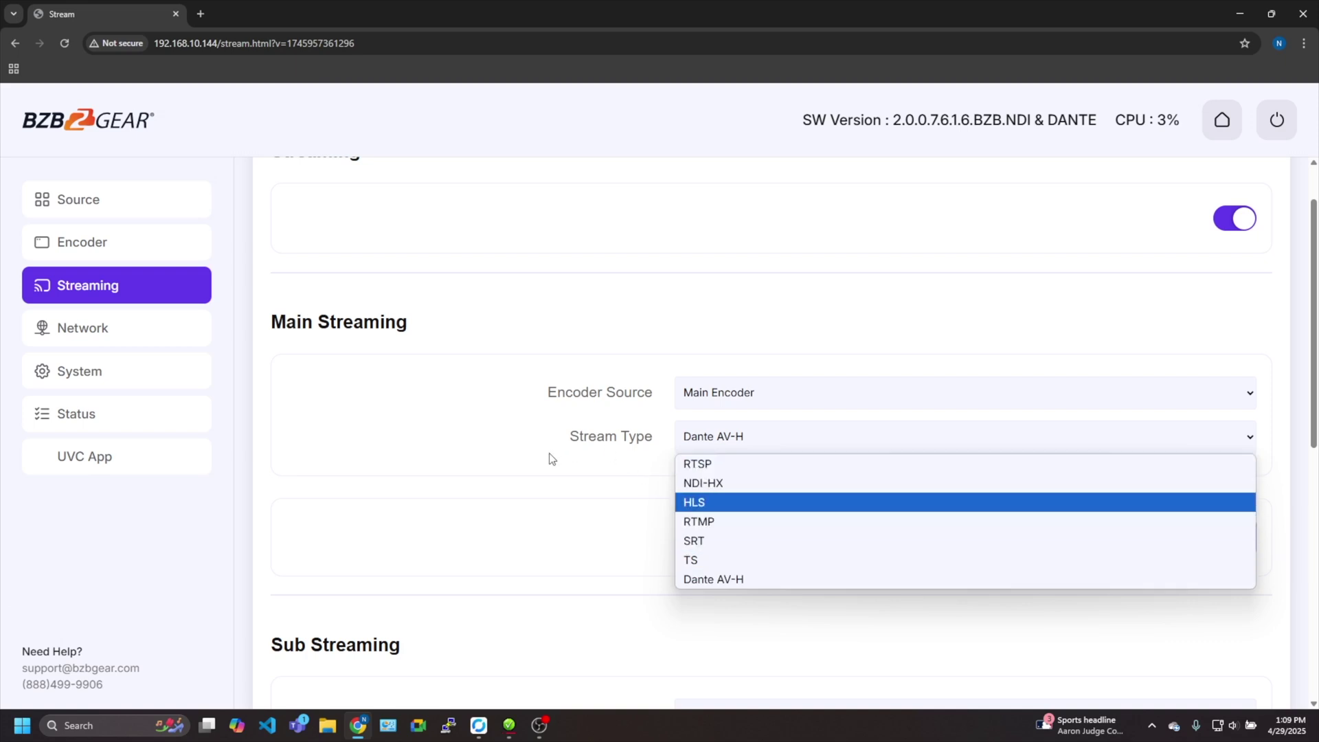
left_click(774, 581)
left_click(1225, 538)
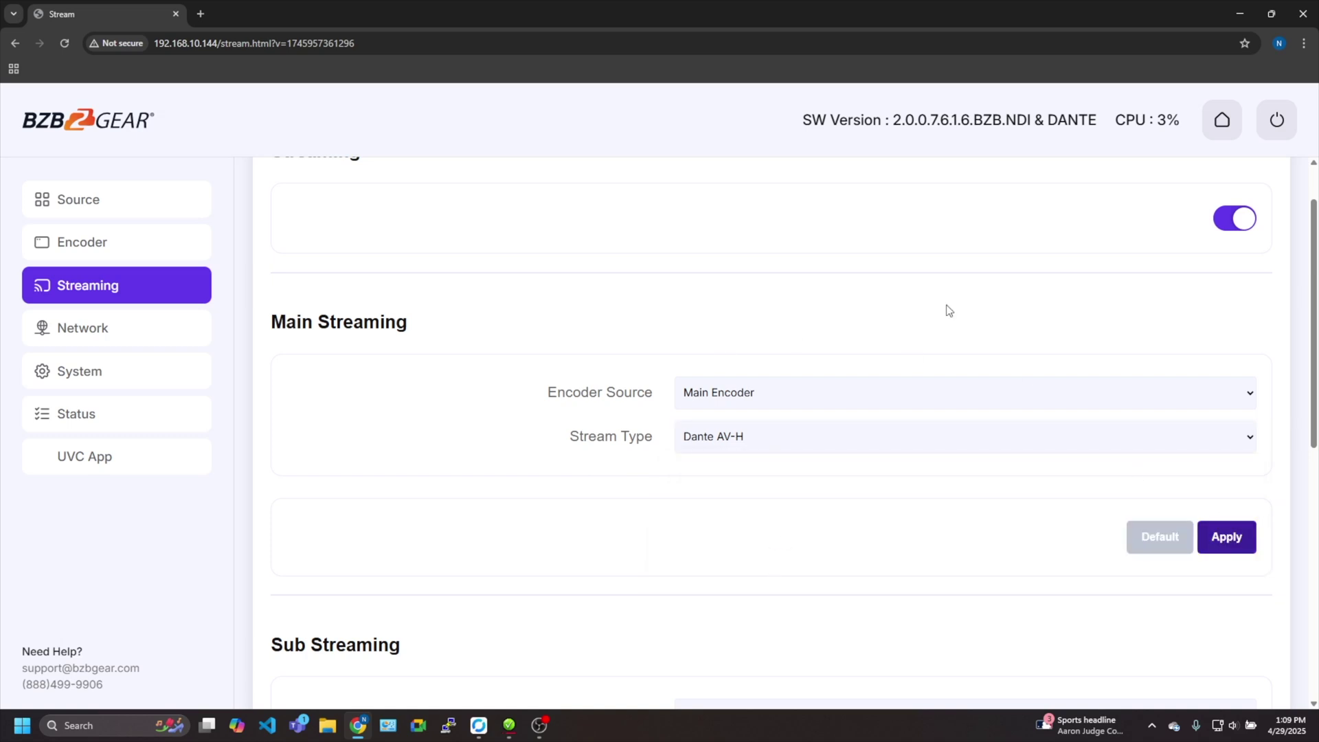
scroll(761, 328, "down", 1)
scroll(761, 327, "up", 2)
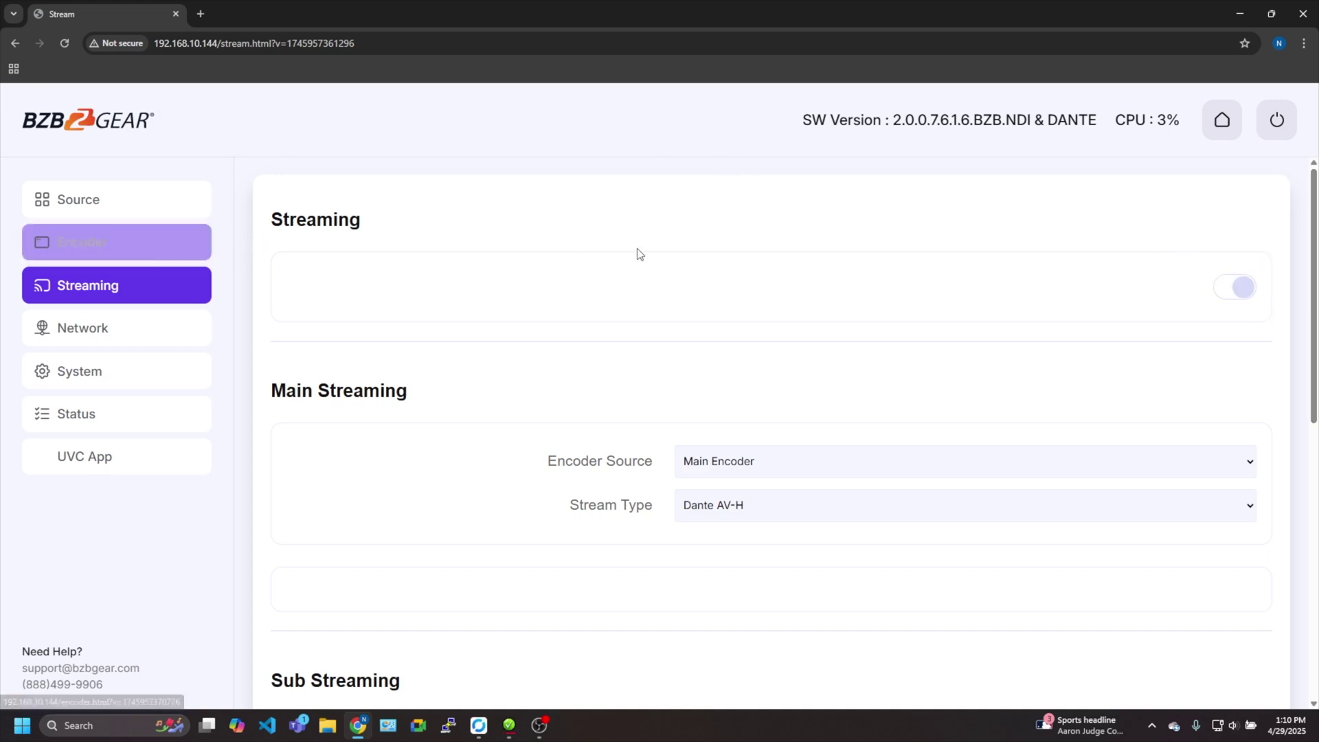
Review the encoder's Network, System and Status pages in the web GUI
left_click(145, 335)
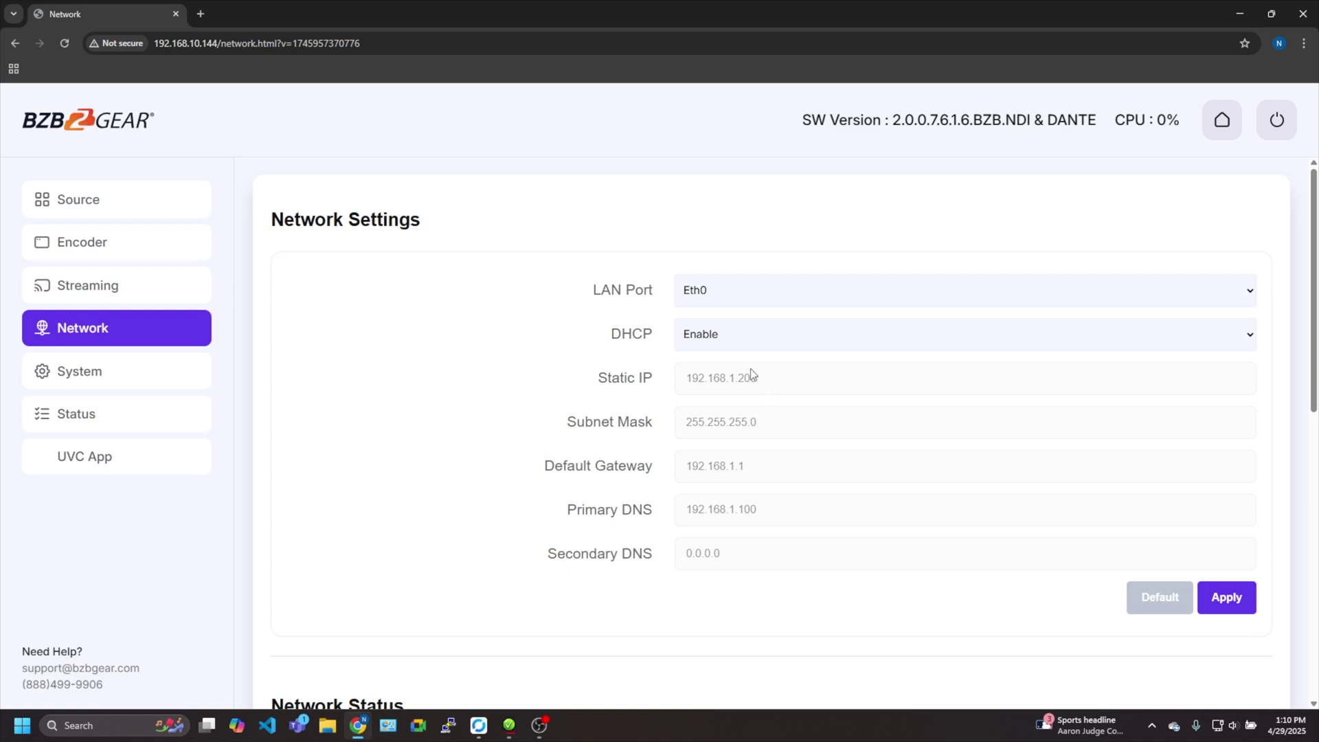
left_click(153, 371)
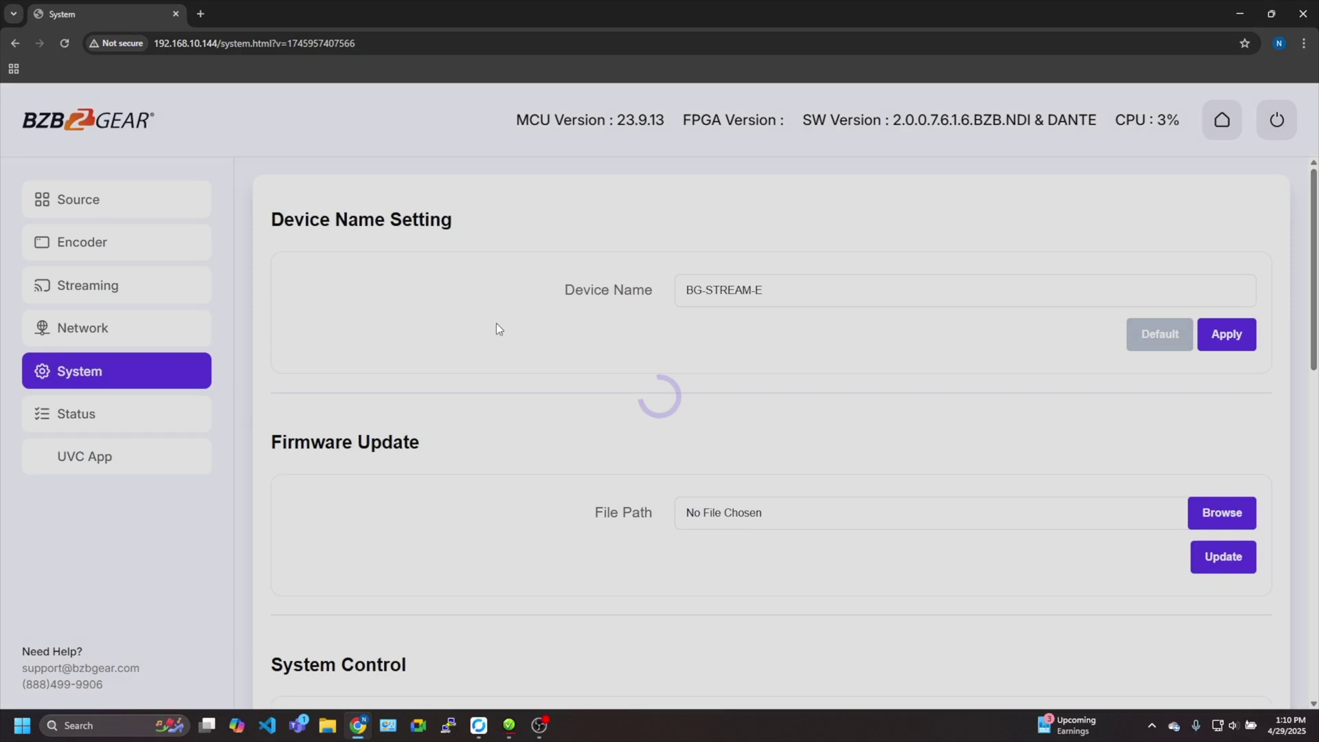
scroll(496, 311, "down", 5)
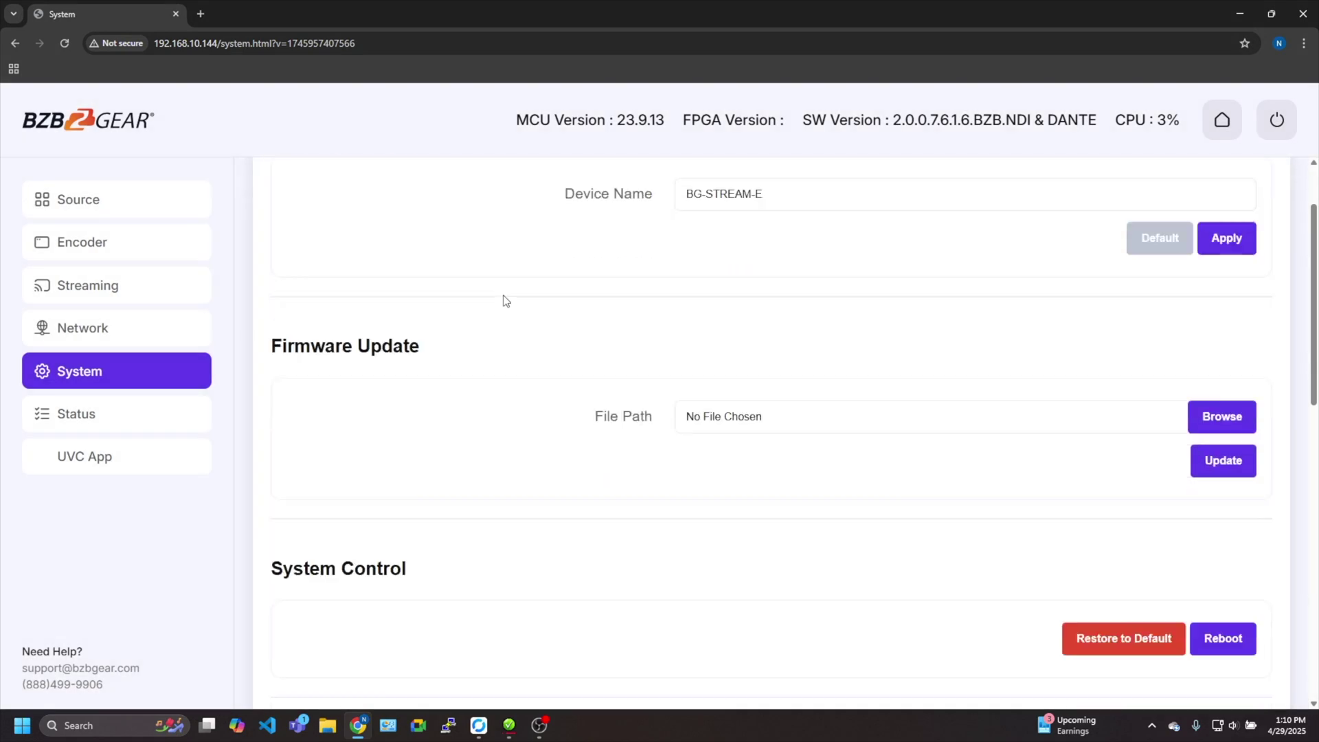
scroll(612, 354, "up", 5)
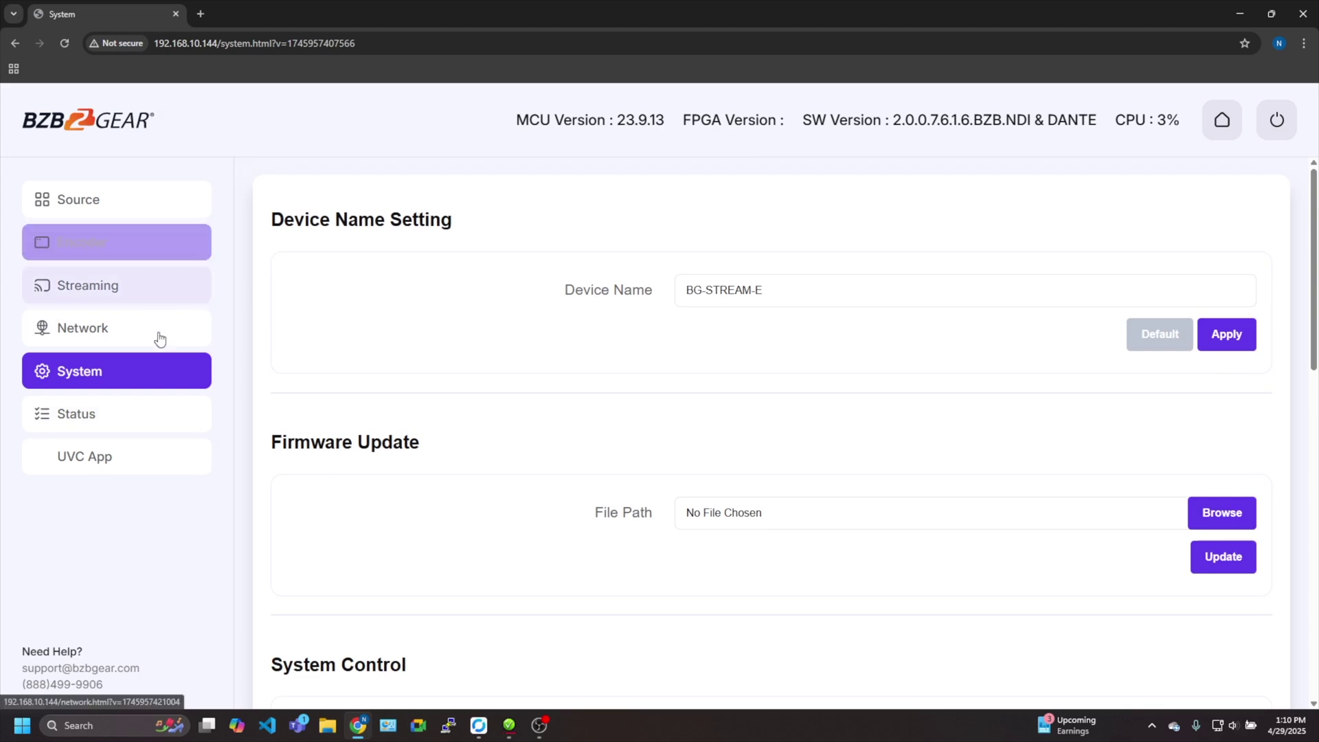
scroll(380, 283, "down", 7)
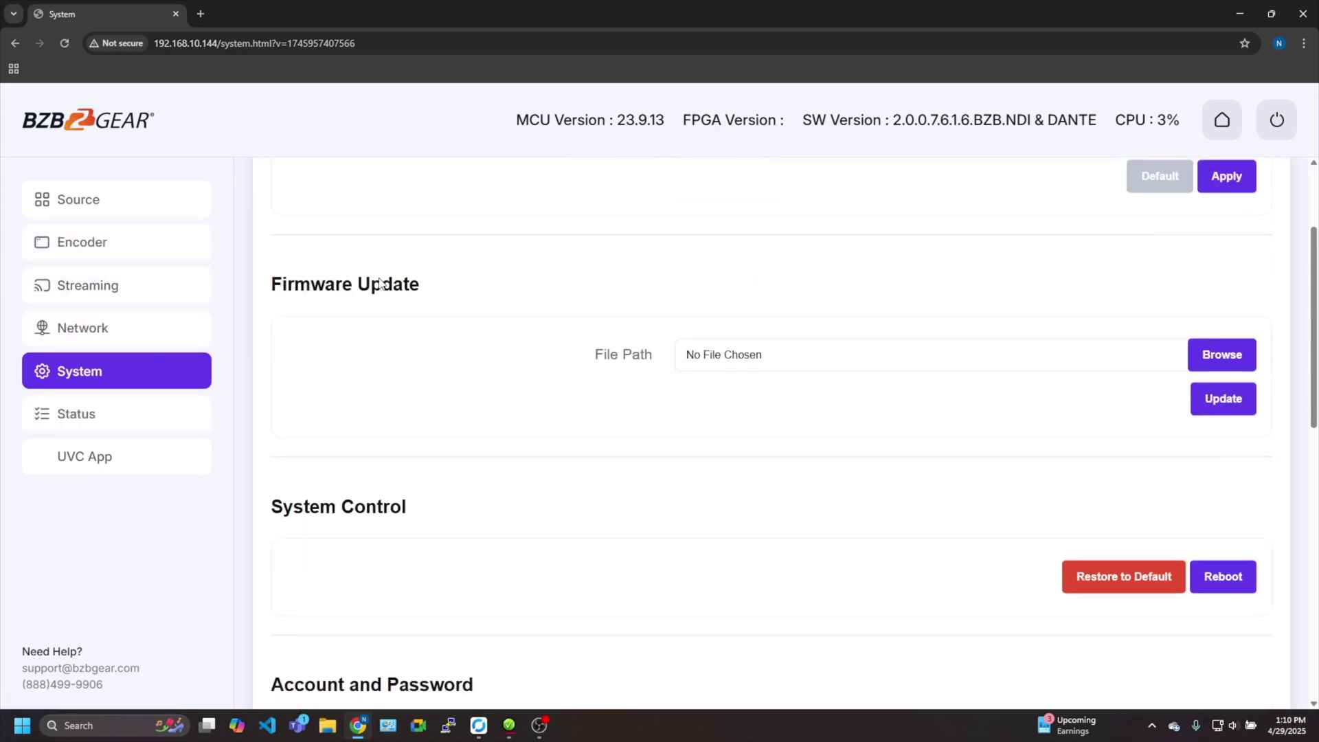
left_click(165, 419)
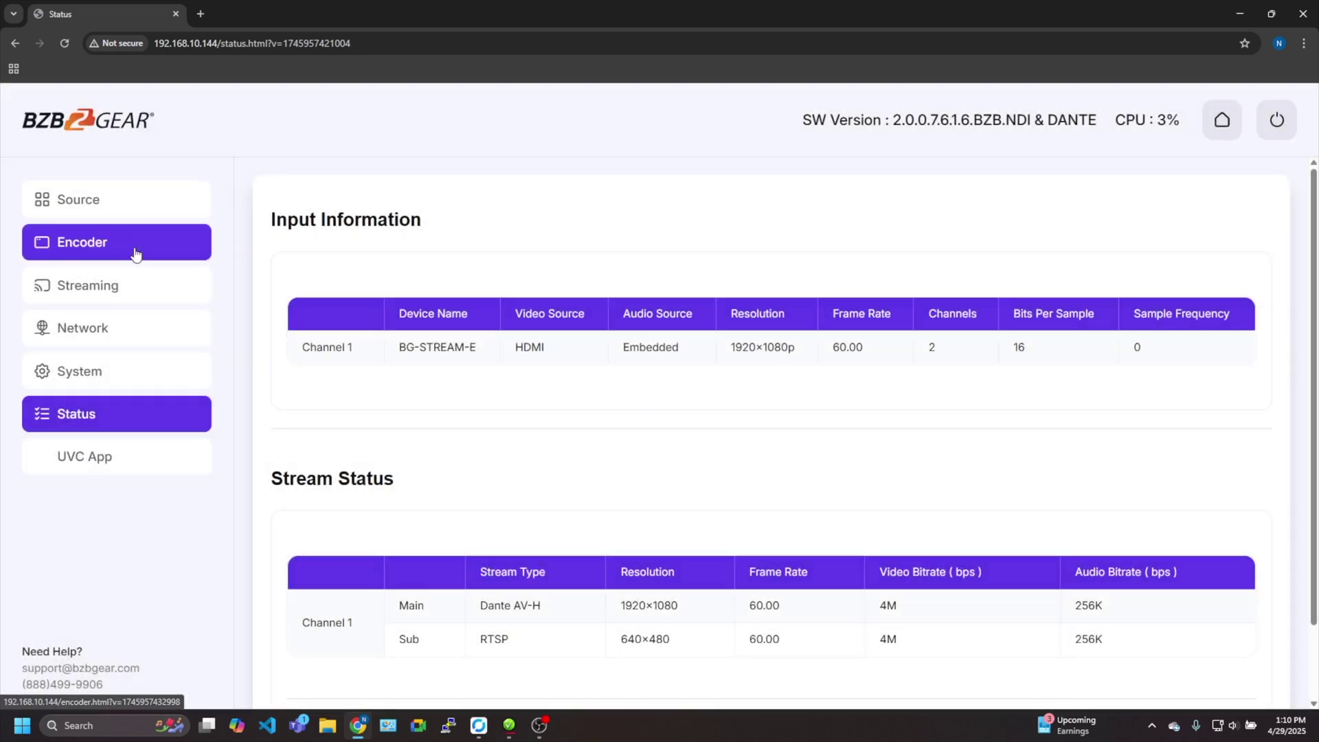
Revisit the Encoder and Streaming pages, then bring Dante Controller to the front
left_click(137, 251)
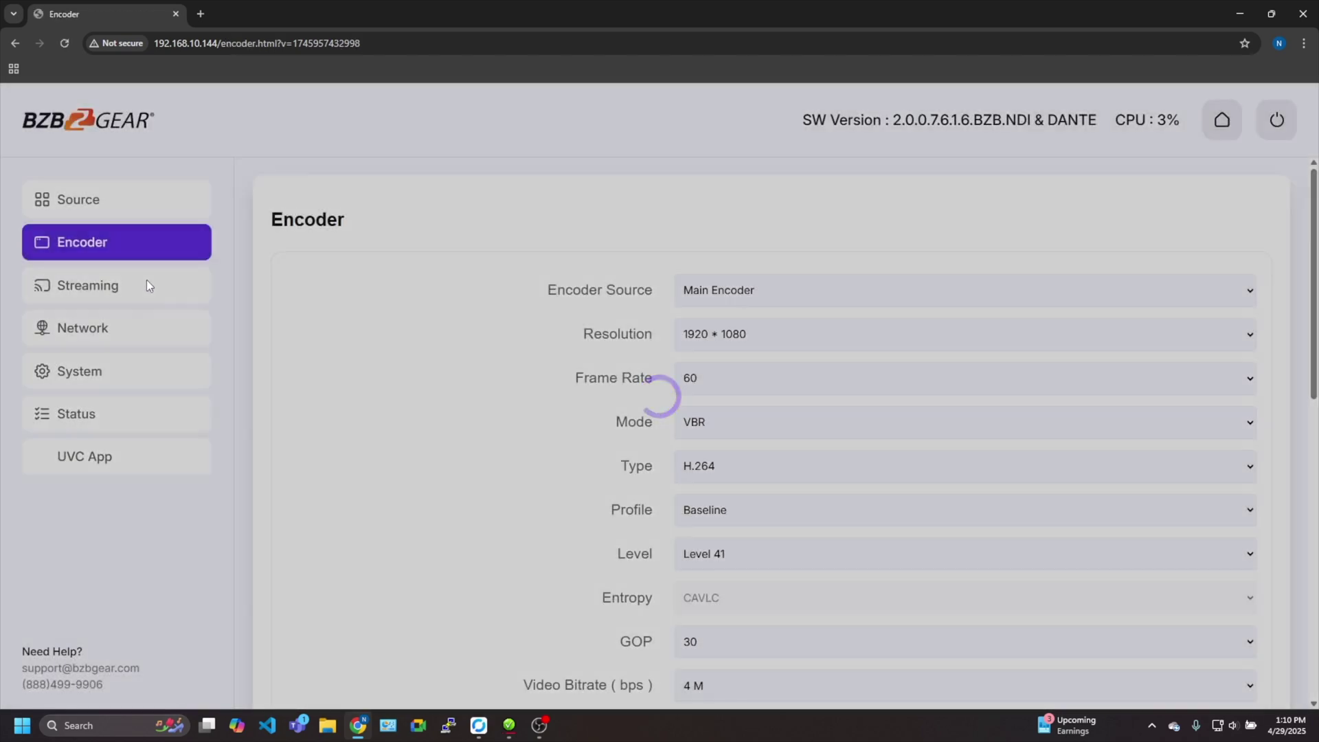
left_click(146, 280)
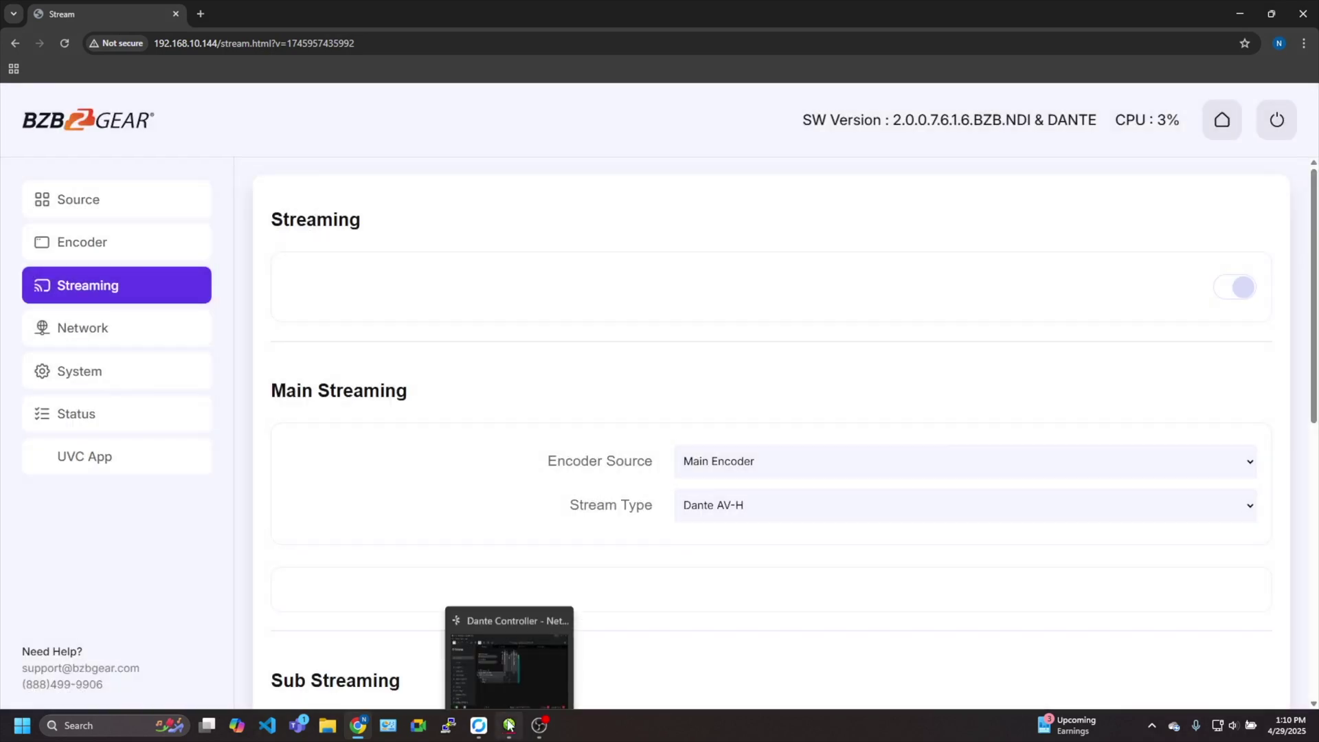
left_click(509, 725)
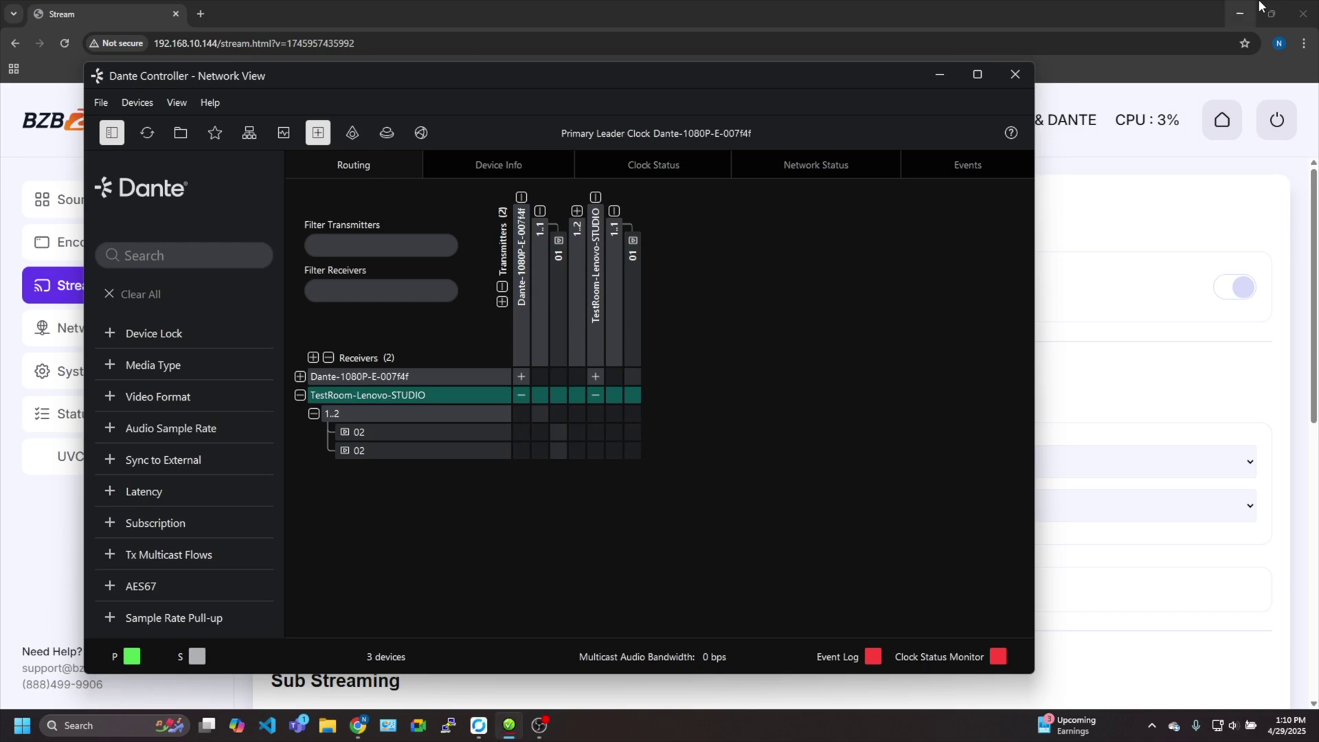
Minimize Chrome, maximize Dante Controller, and view the Device Info and Clock Status tables
left_click(1240, 14)
left_click(979, 76)
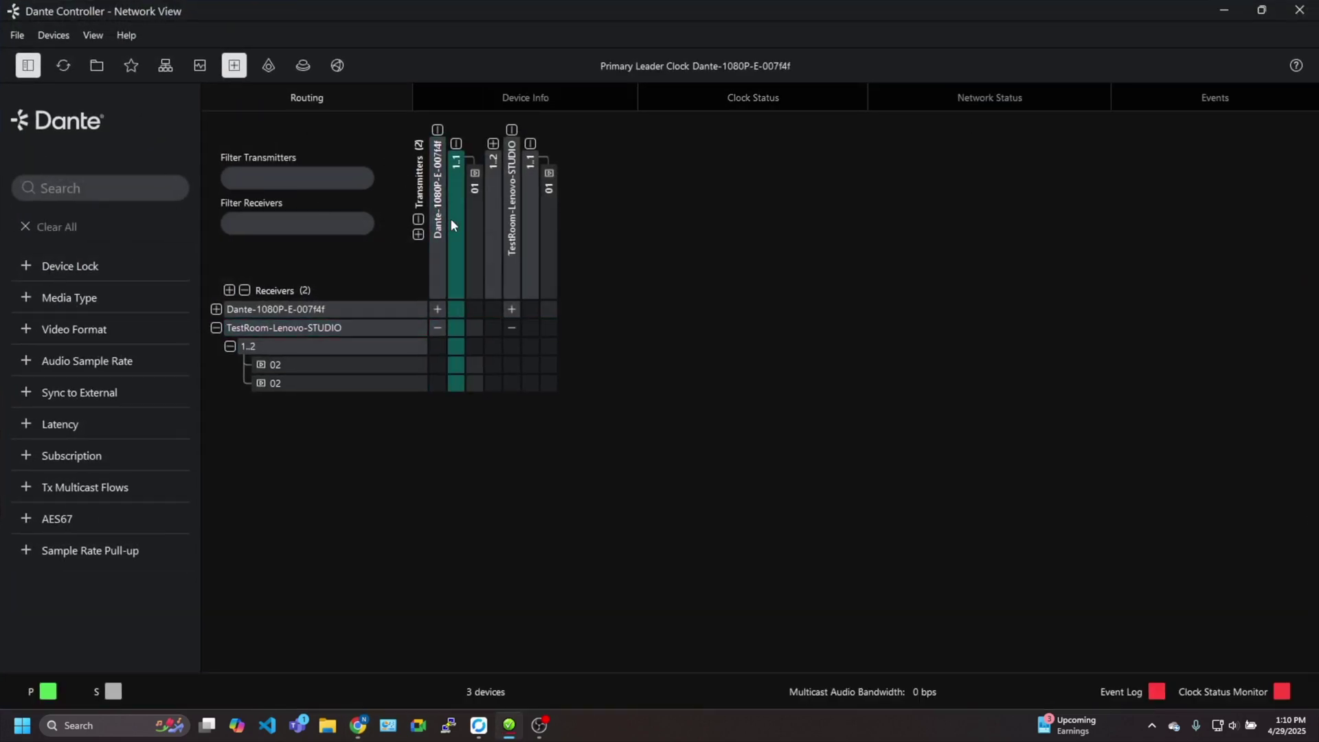
left_click(518, 100)
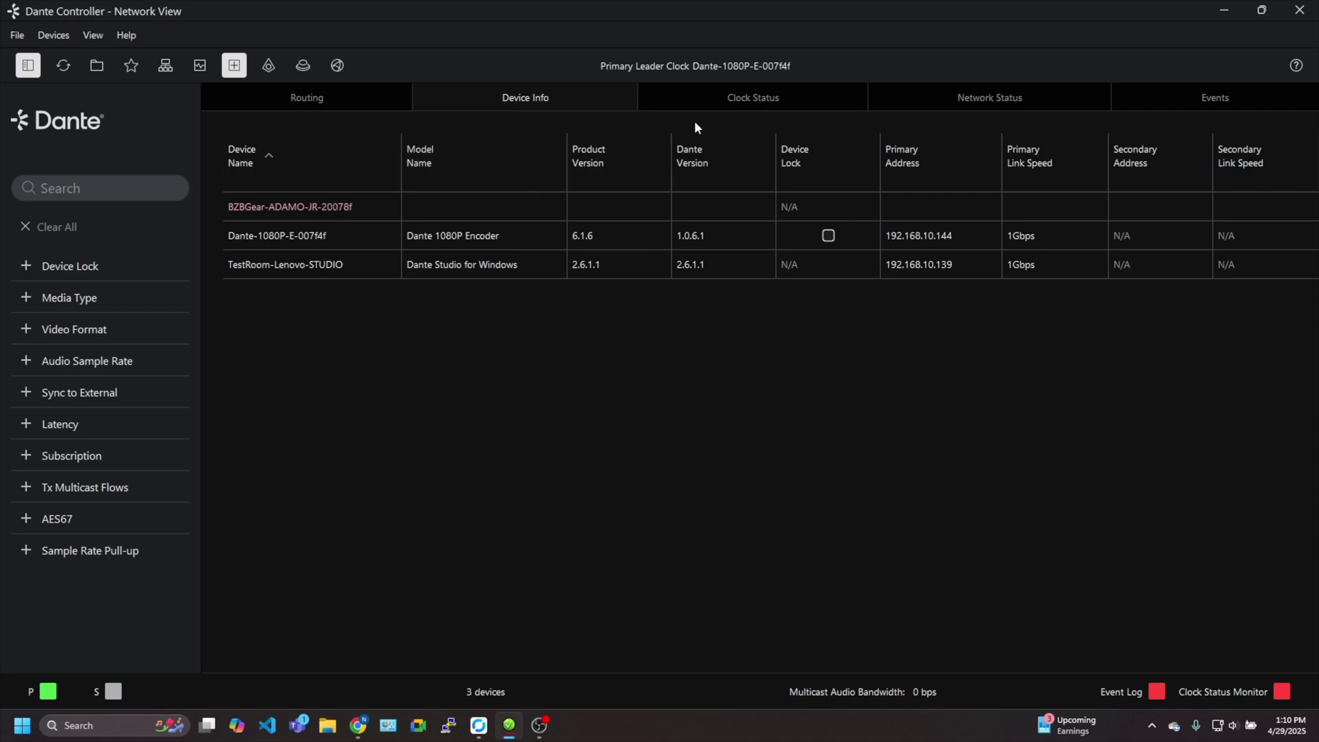
left_click(732, 100)
left_click(609, 103)
Check device clock sync and per-device network status and bandwidth, then return to Routing
left_click(30, 31)
left_click(58, 55)
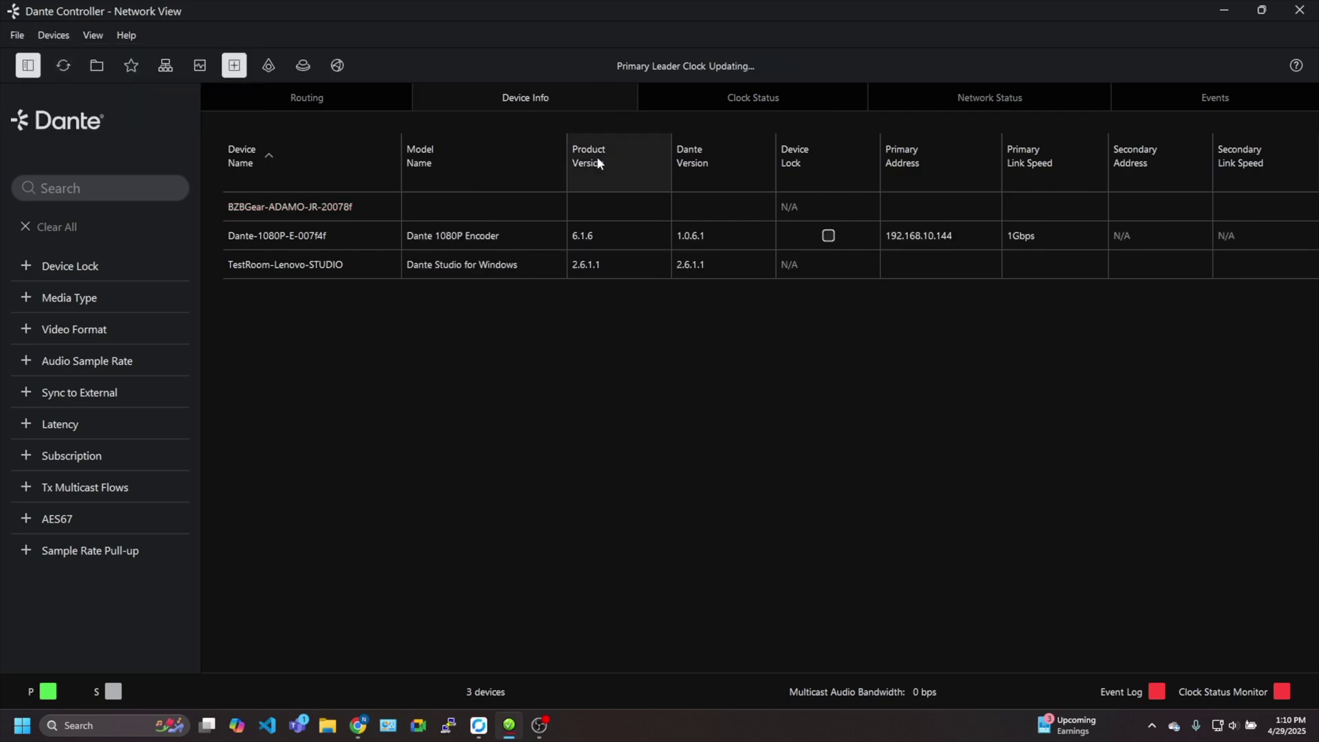
left_click(756, 106)
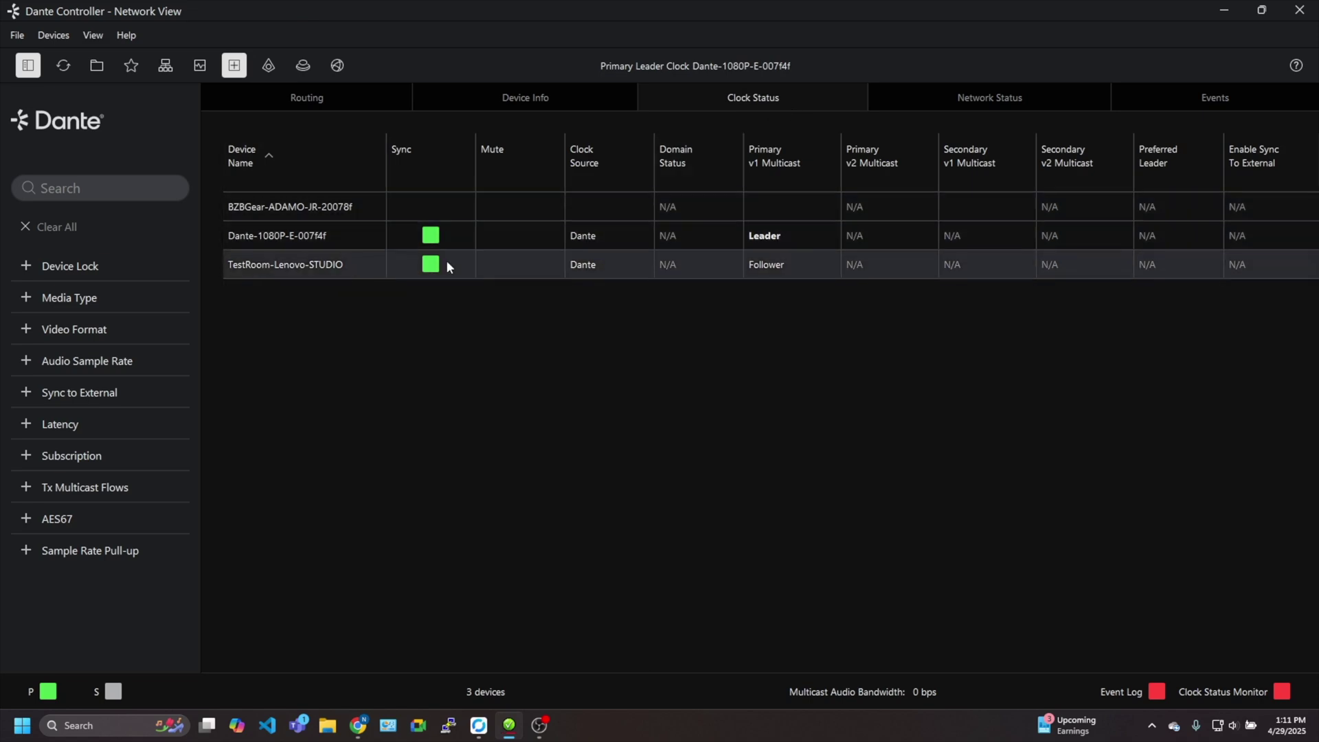
left_click(914, 101)
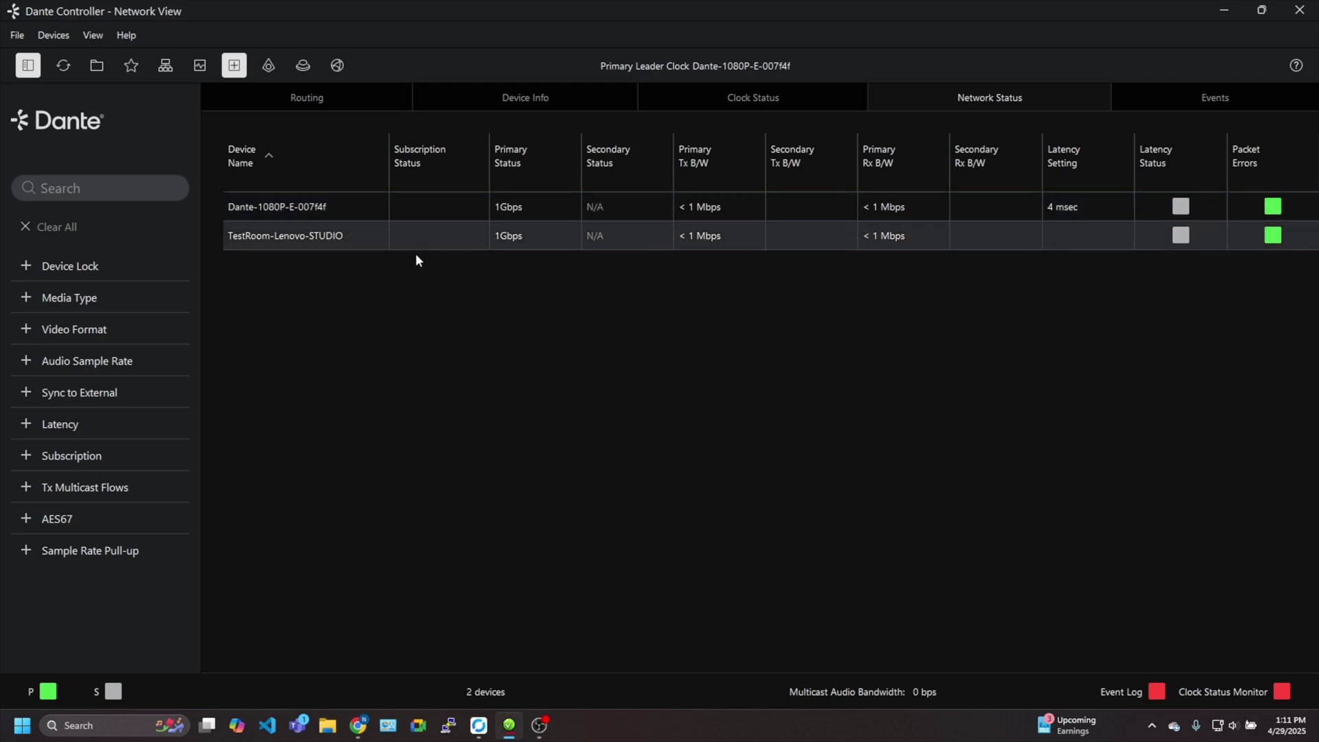
left_click(331, 92)
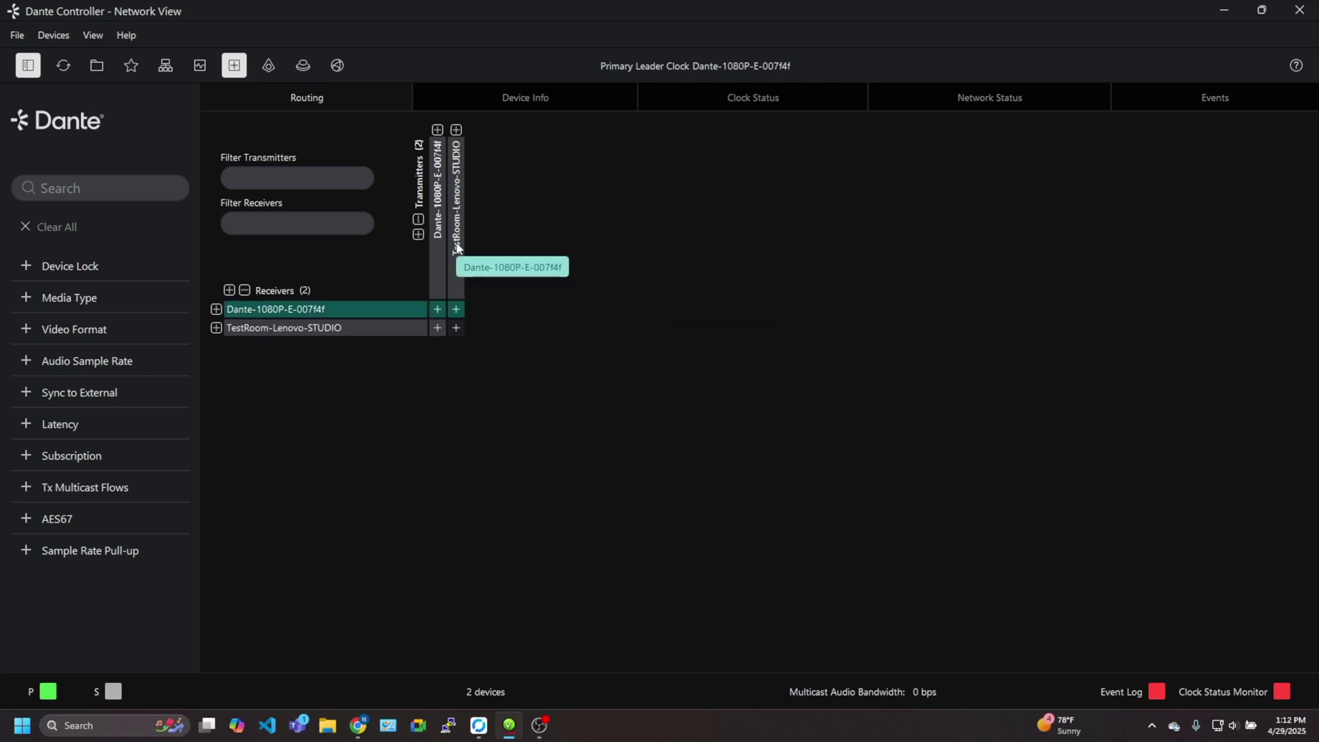
Expand the grid channels and subscribe both TestRoom-Lenovo-STUDIO 02 channels to Dante-1080P 1.1 channel 01
left_click(215, 309)
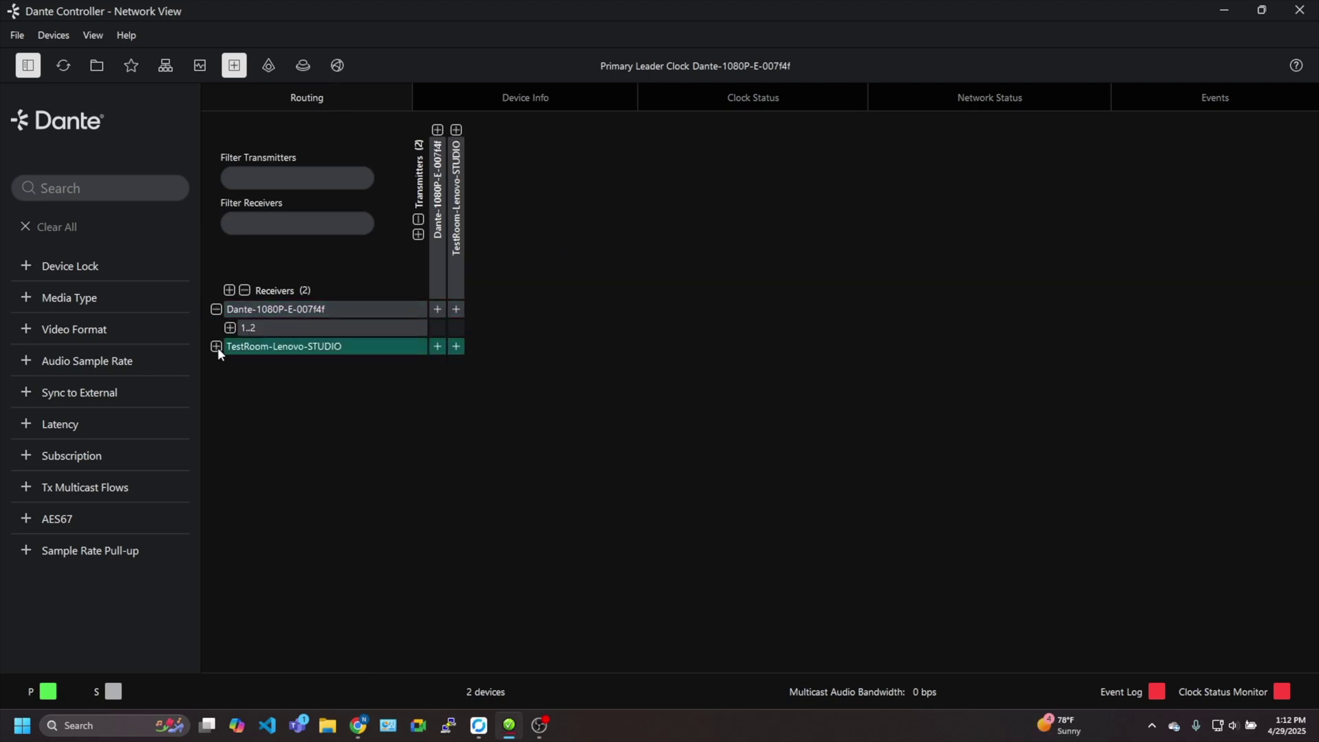
left_click(216, 347)
left_click(230, 328)
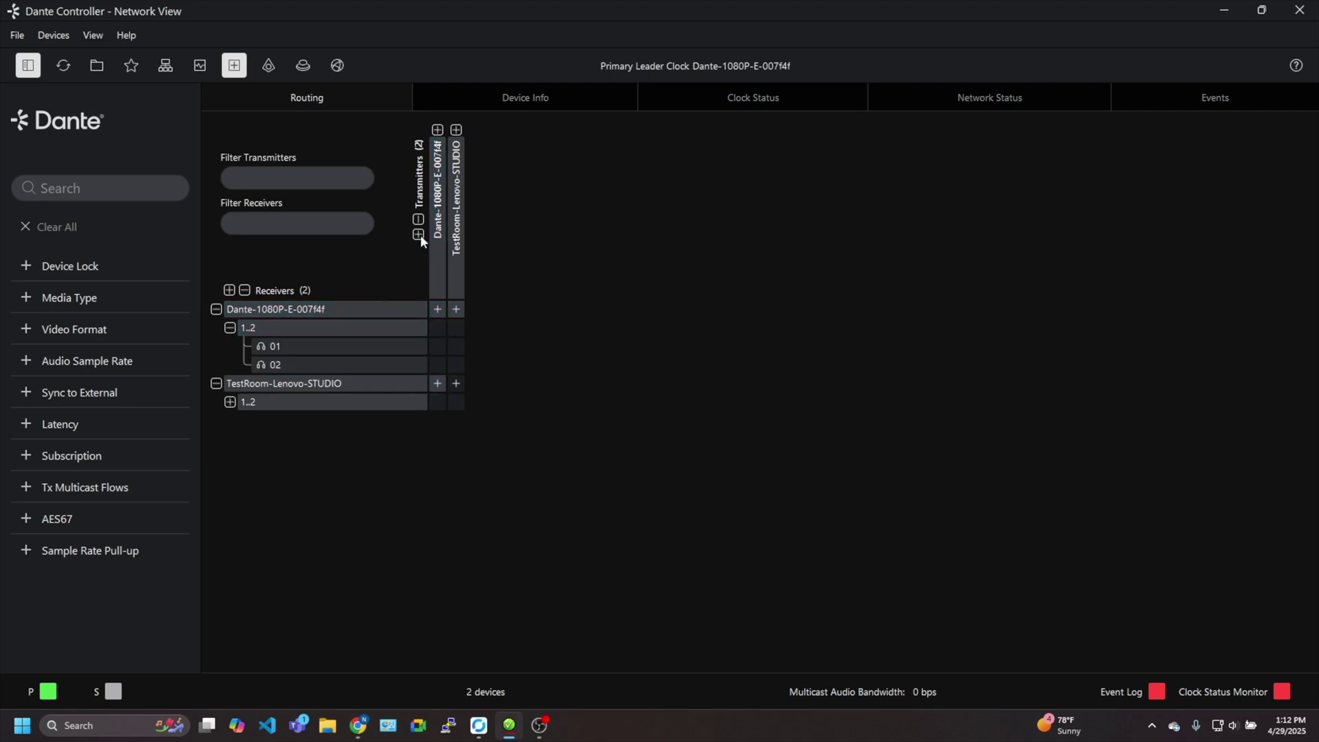
left_click(418, 234)
left_click(230, 402)
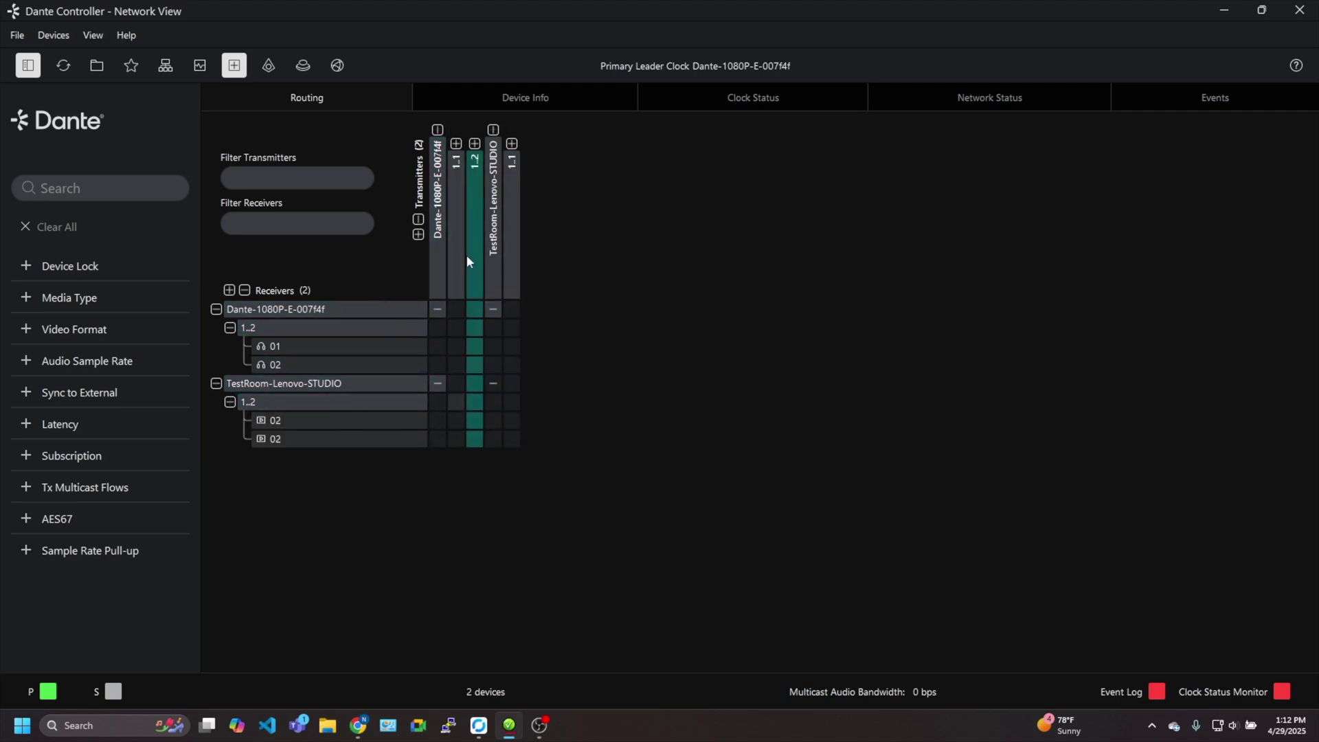
left_click(457, 143)
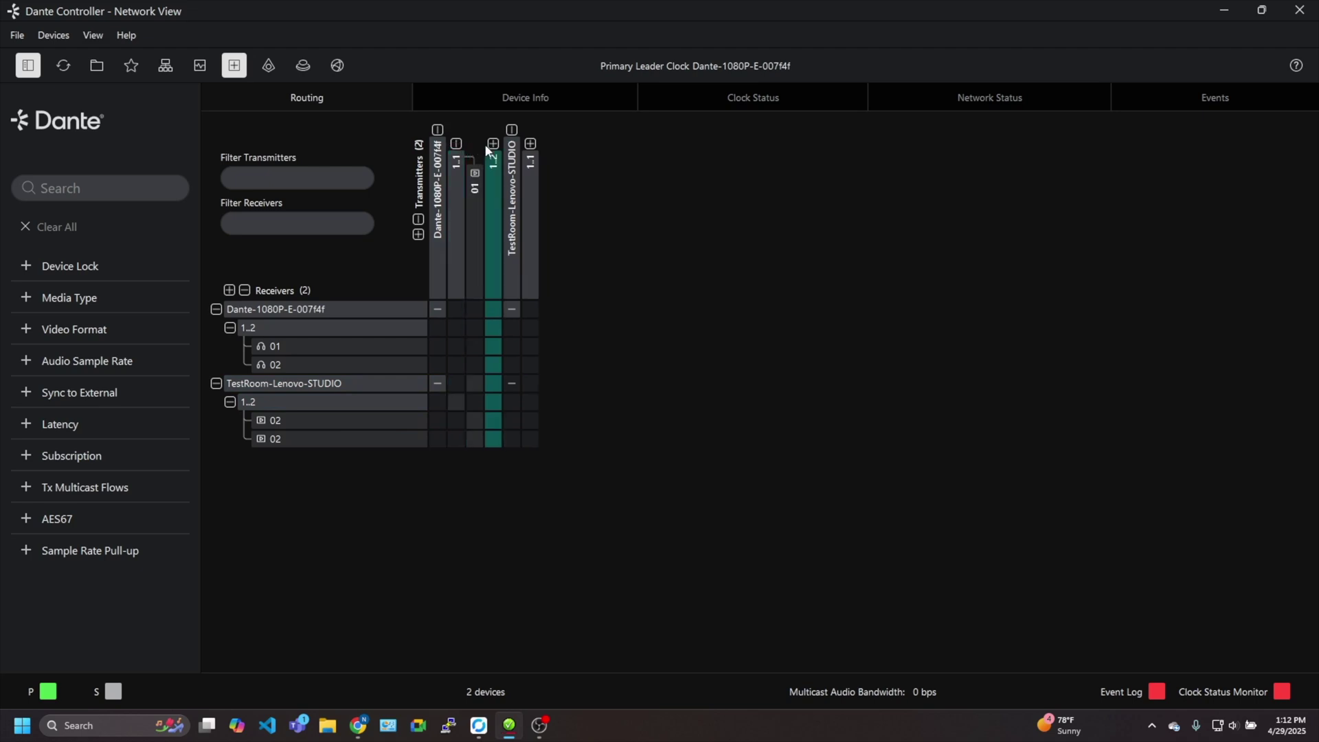
left_click(493, 143)
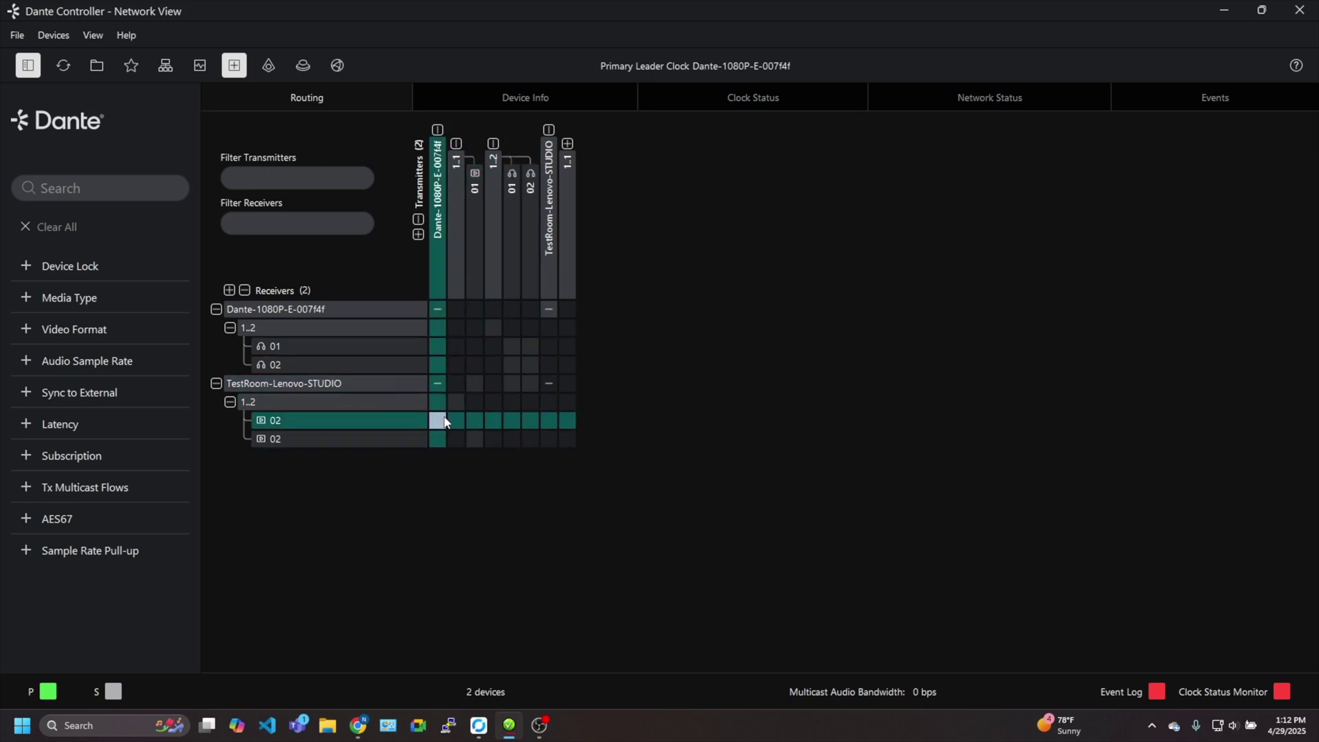
left_click(471, 424)
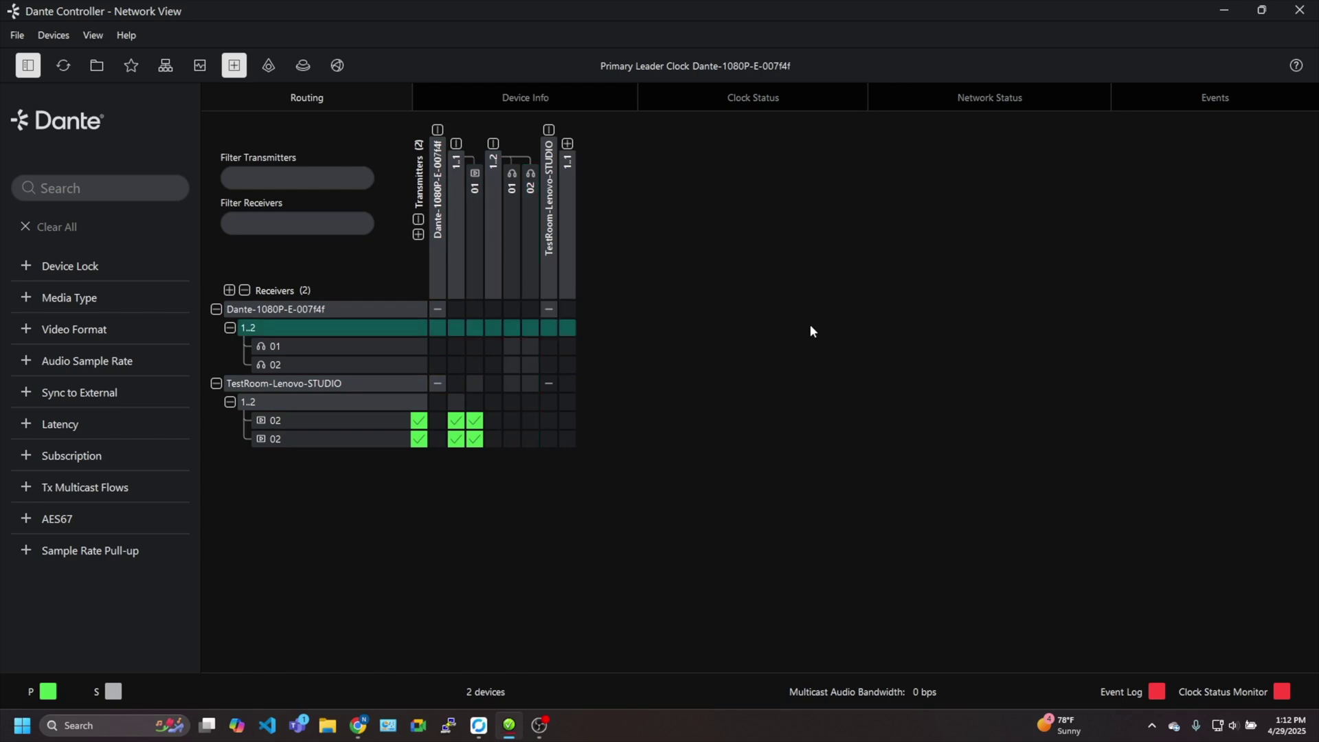
Launch Dante Video Viewer from Windows search to show the Channel 1 camera feed
left_click(114, 725)
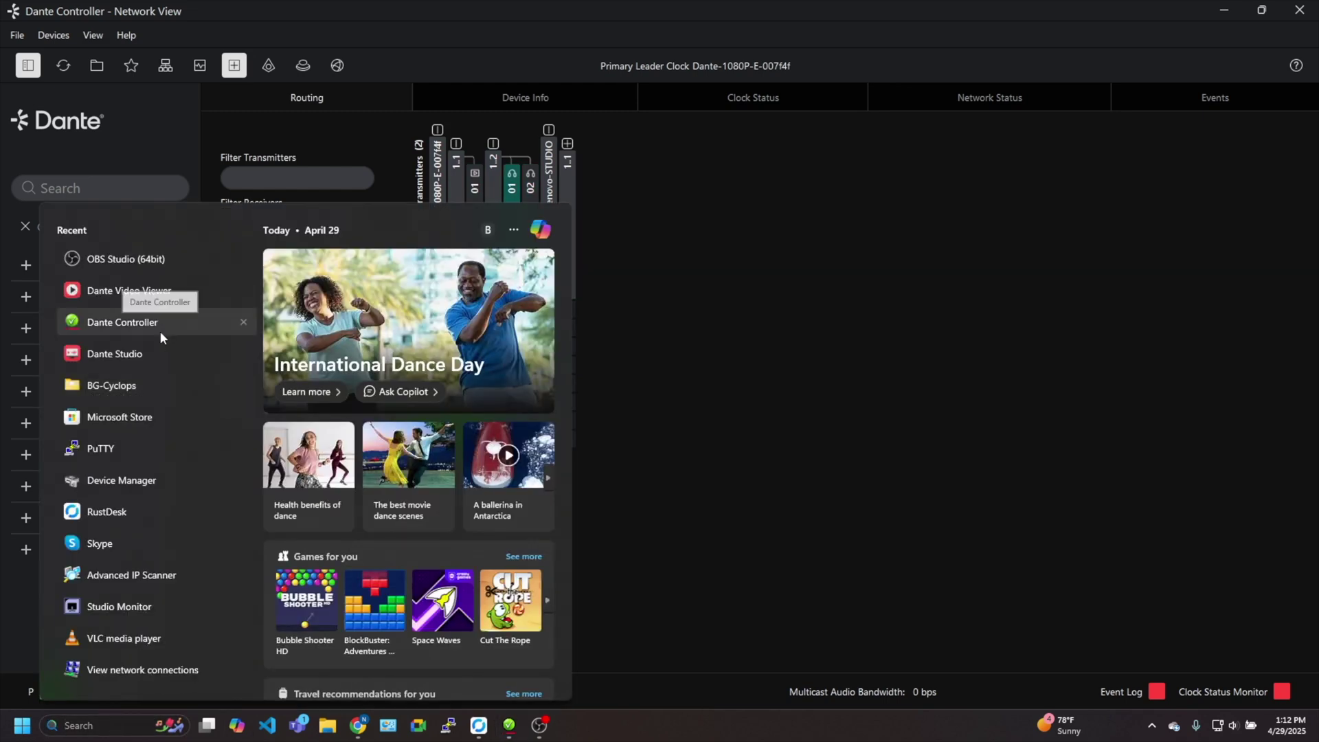
left_click(151, 292)
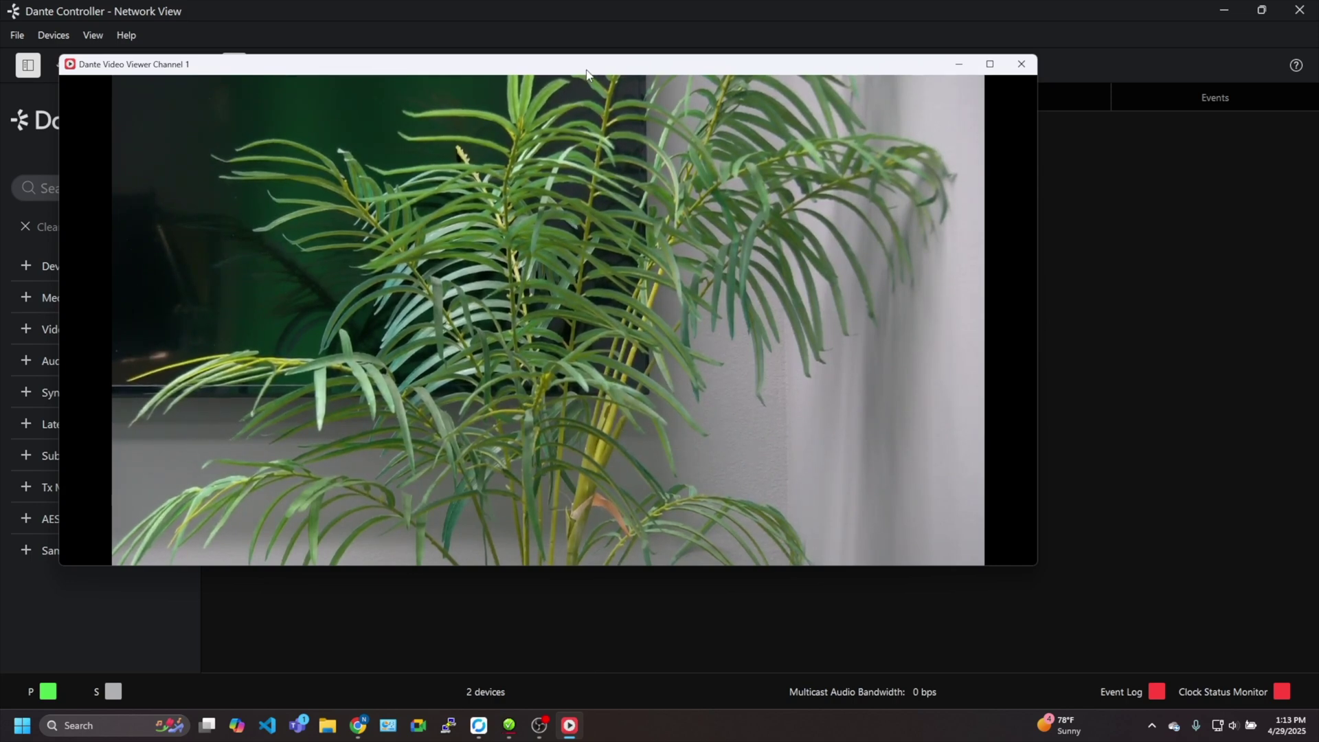
Move the viewer aside, expand the encoder's 1.1 column, and check the viewer for a picture
left_click_drag(586, 74, 871, 91)
left_click(283, 461)
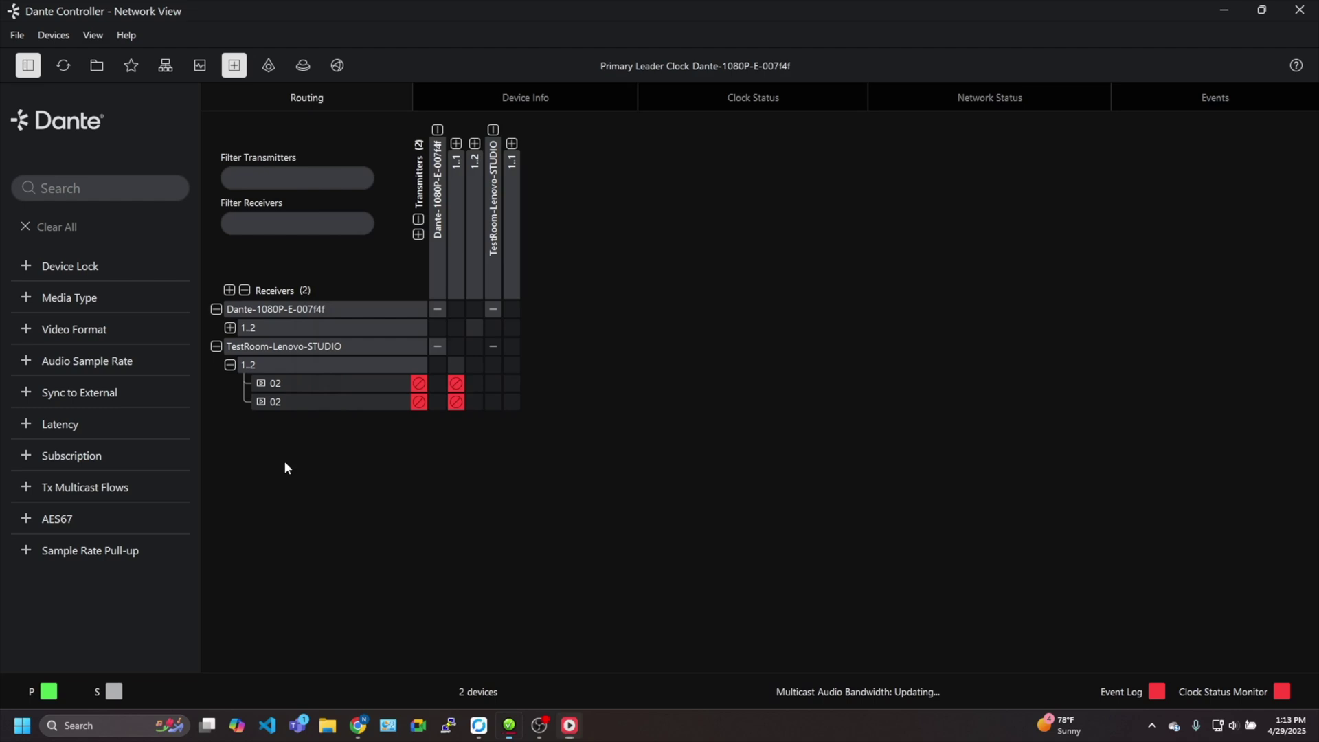
left_click(459, 383)
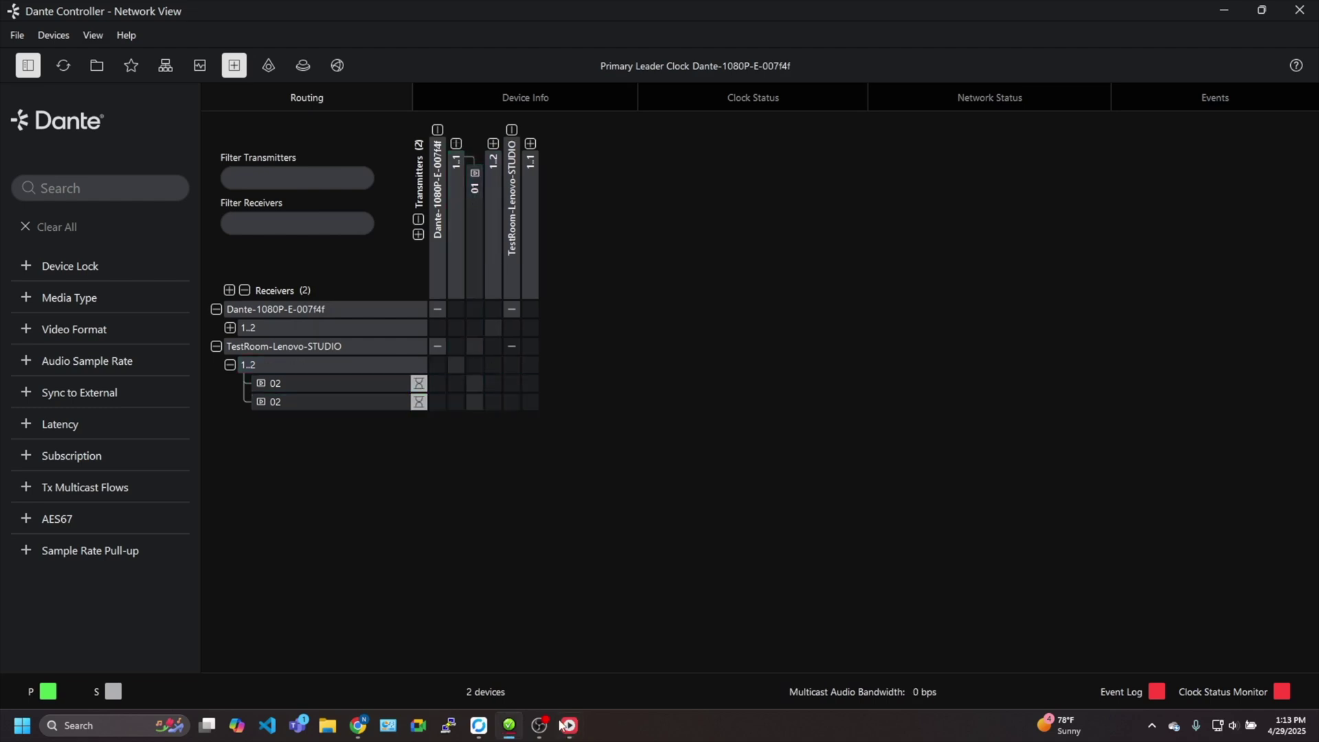
left_click(575, 737)
left_click(306, 401)
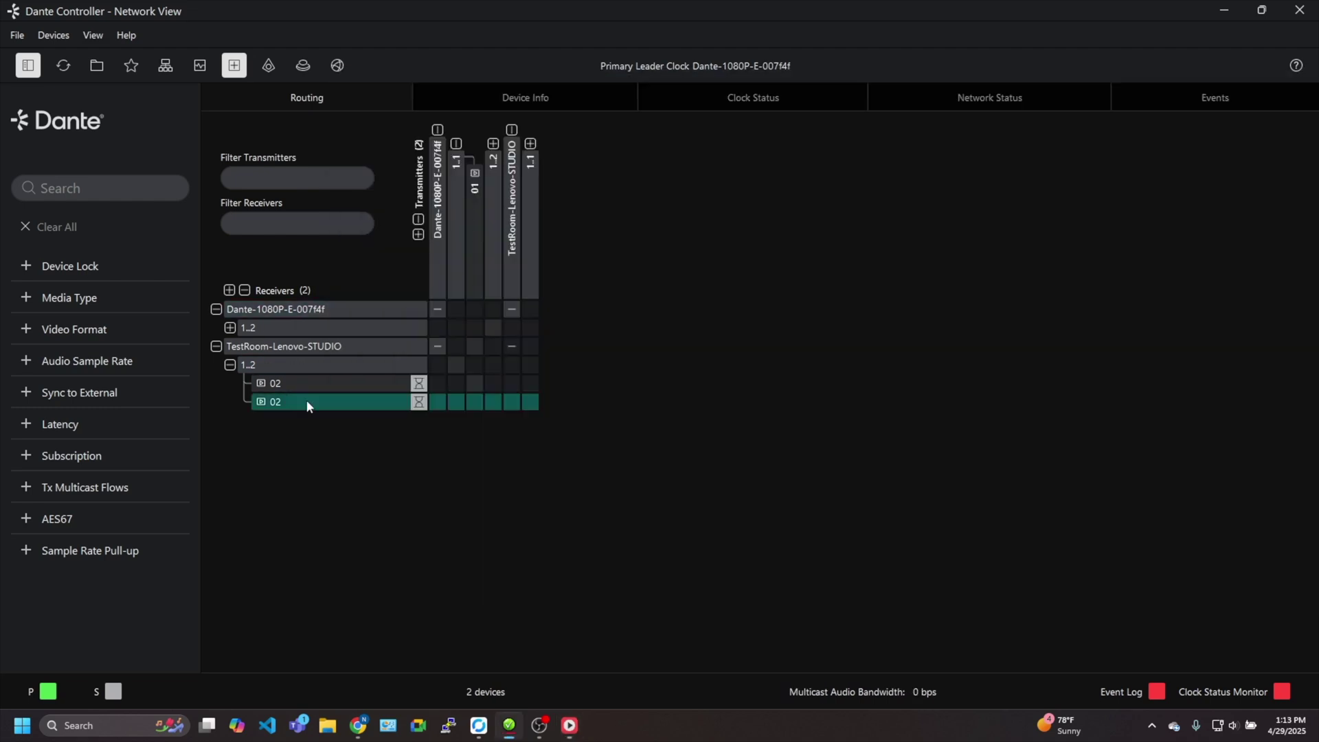
left_click(571, 727)
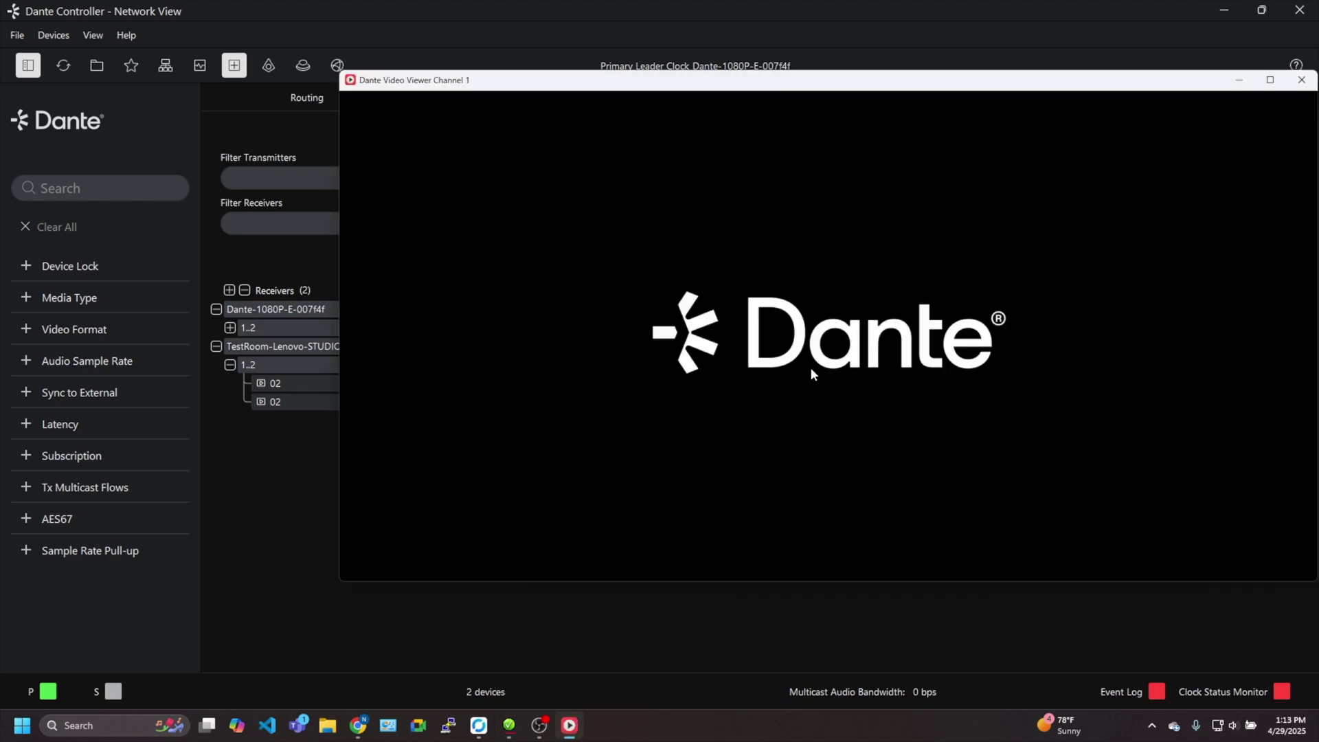
Subscribe both TestRoom 02 channels to channel 01 again and confirm the live feed
left_click(319, 401)
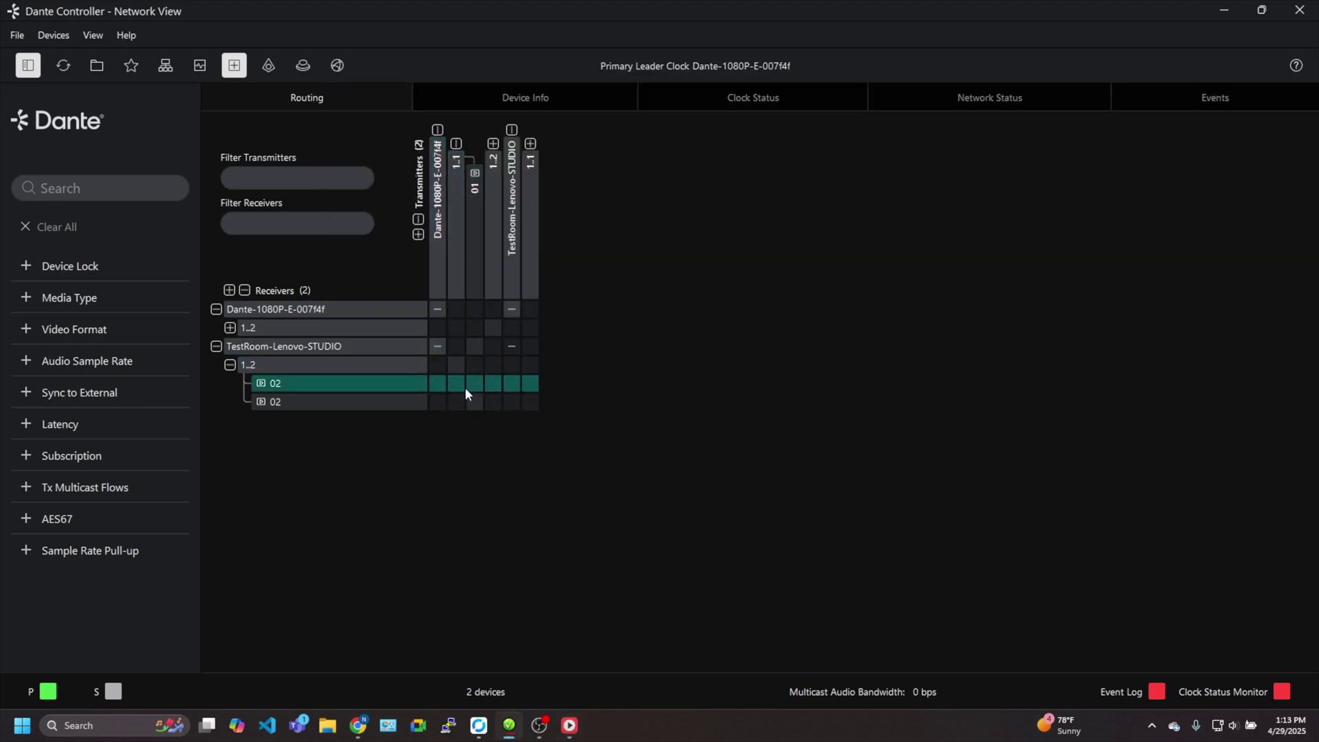
left_click(474, 382)
left_click(473, 401)
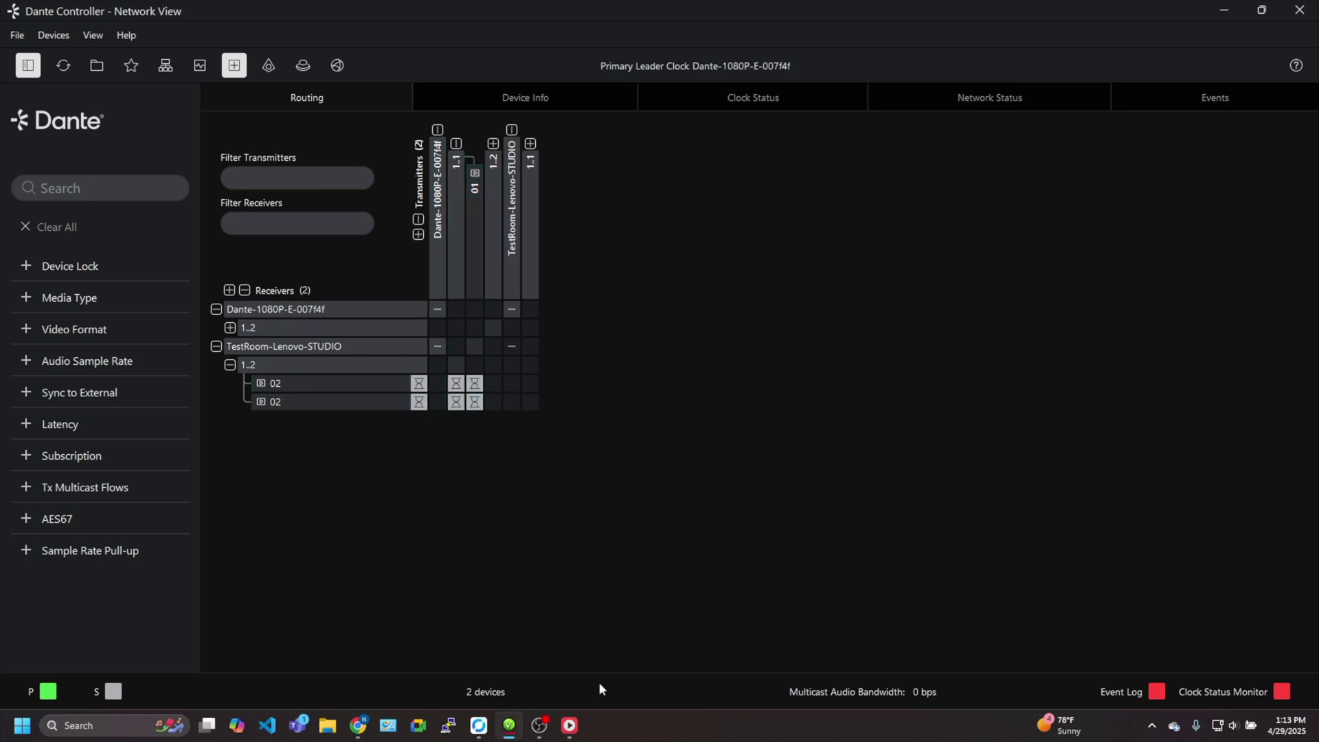
left_click(580, 726)
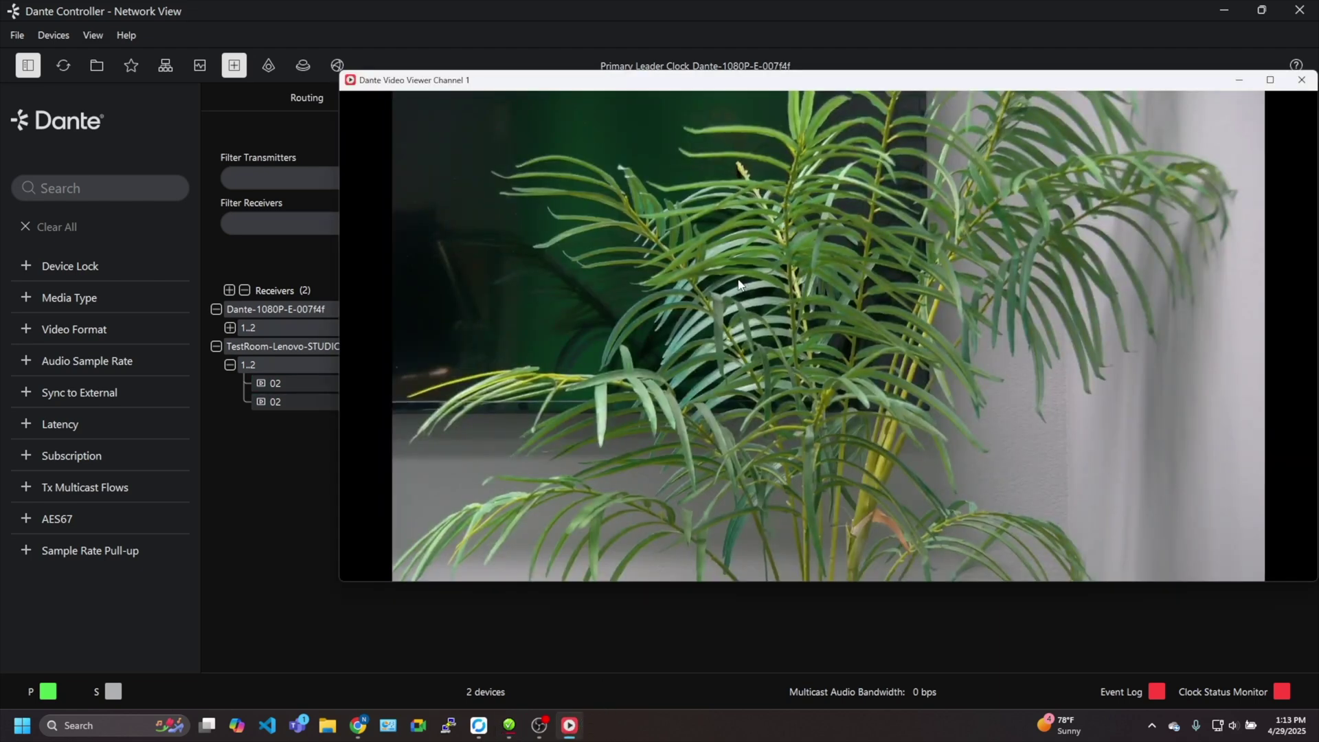